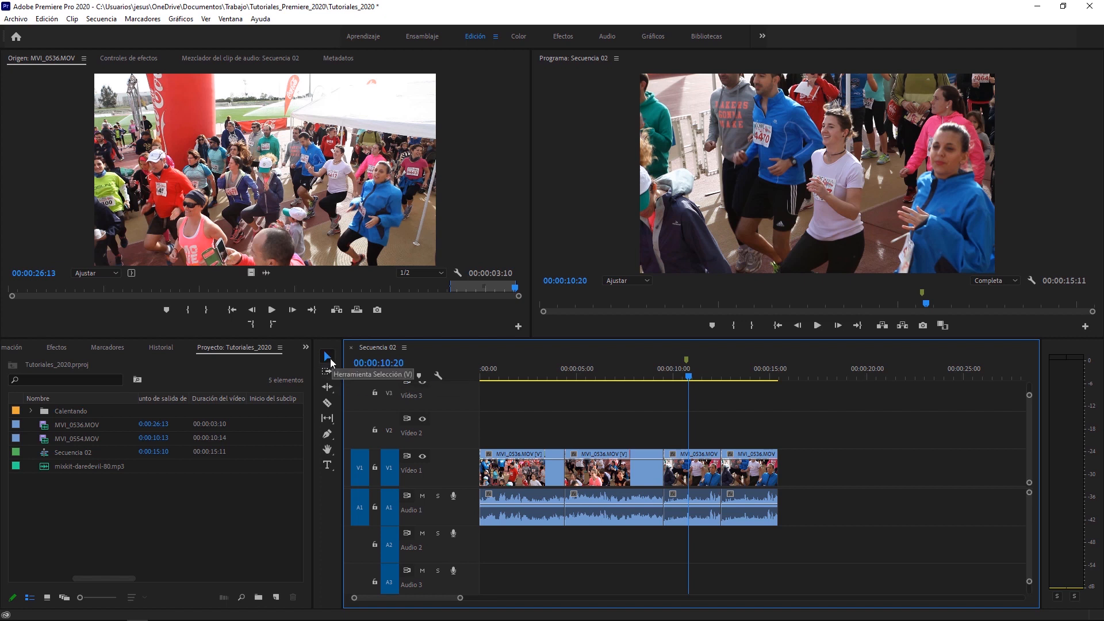
# - Select the MVI_0536.MOV clips on the Video 1 track one at a time, together with their linked audio
pyautogui.click(623, 479)
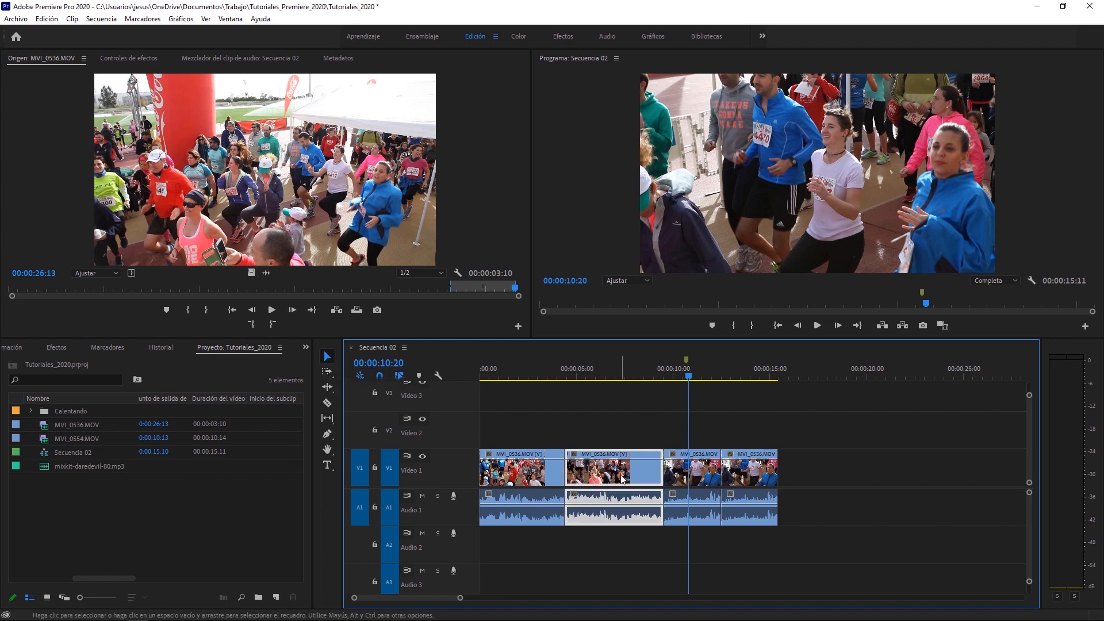
pyautogui.click(680, 478)
pyautogui.click(750, 482)
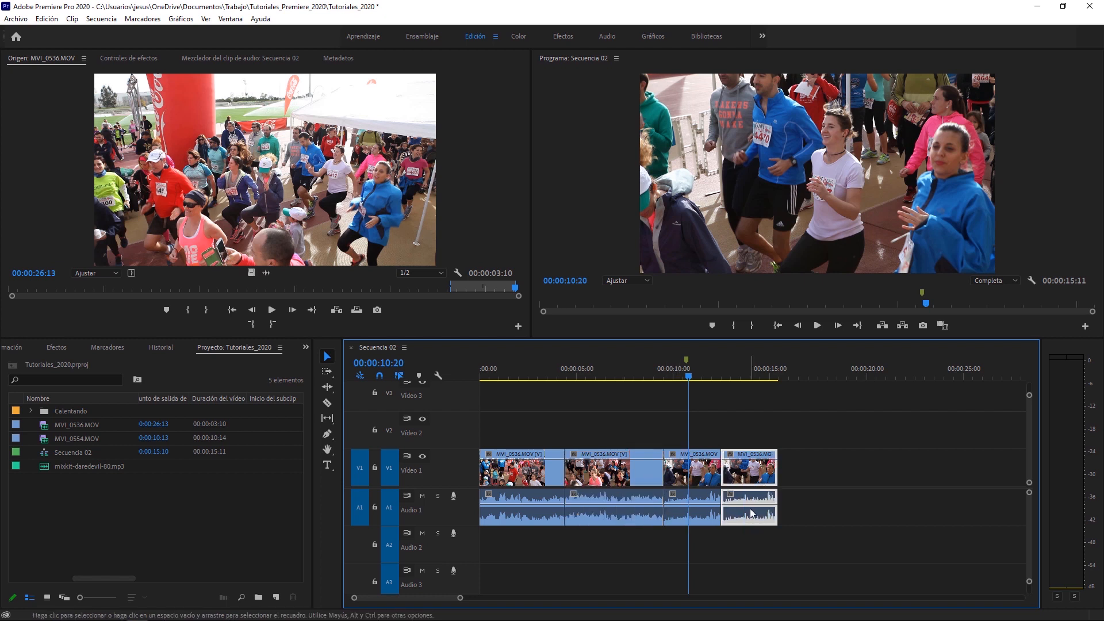
pyautogui.click(687, 478)
pyautogui.click(623, 479)
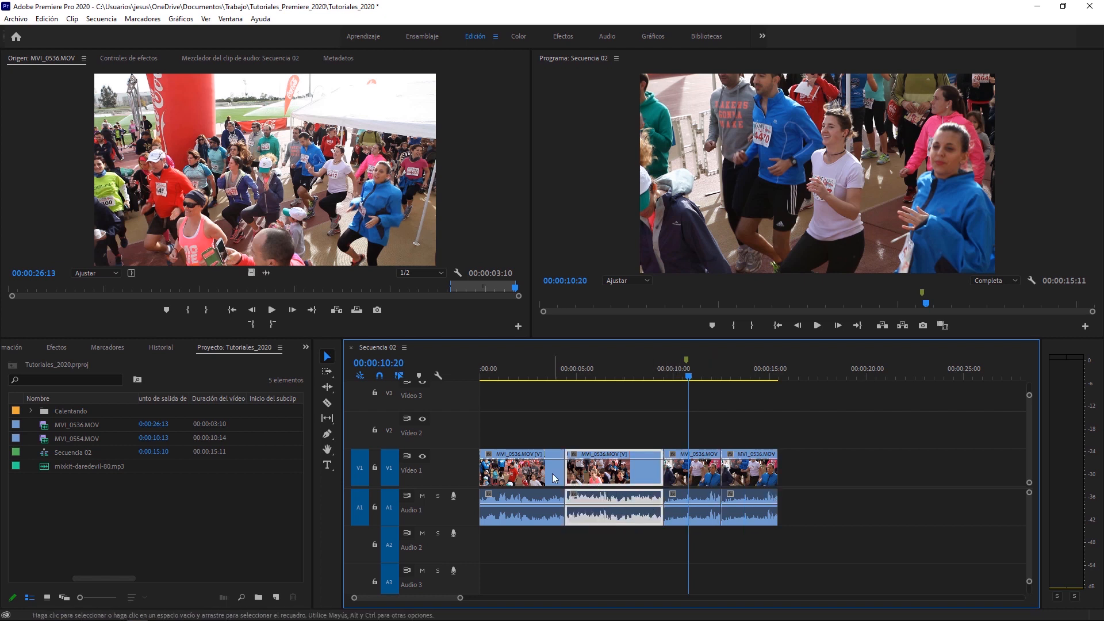
pyautogui.click(554, 478)
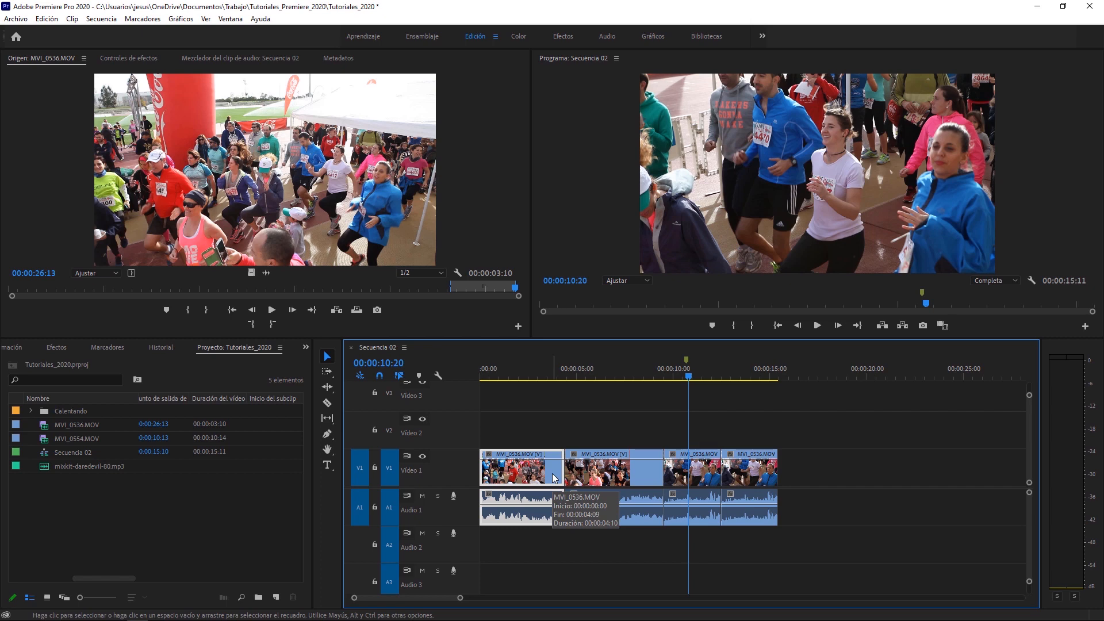
pyautogui.click(632, 480)
pyautogui.click(690, 482)
# - Move the second clip beyond the end of the sequence and place the third clip directly against the first one
pyautogui.click(648, 479)
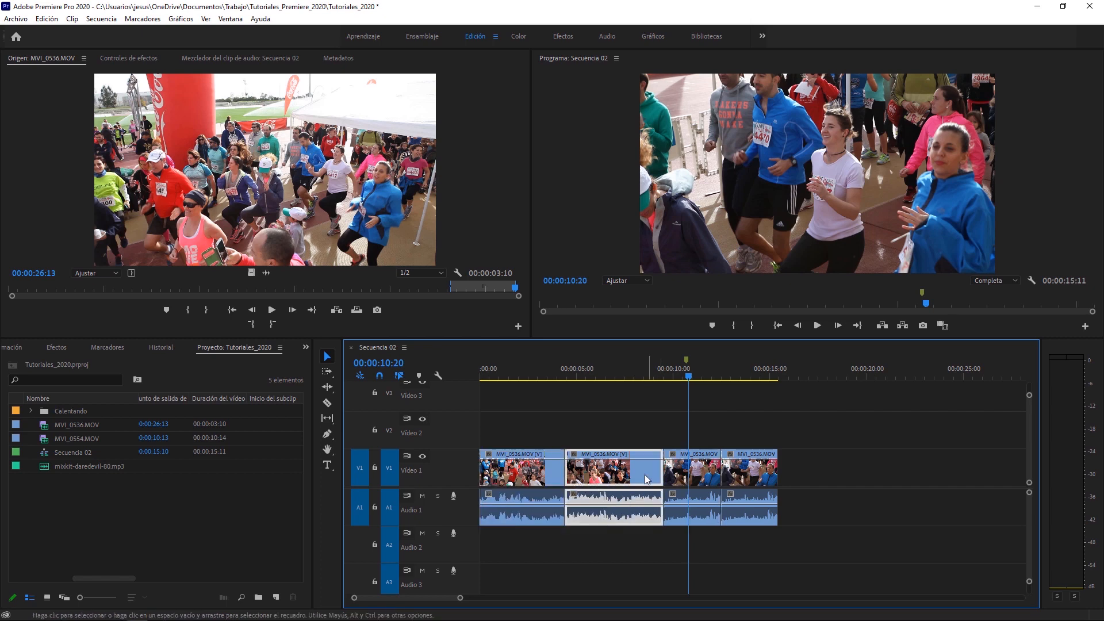
pyautogui.moveTo(648, 478); pyautogui.dragTo(887, 470)
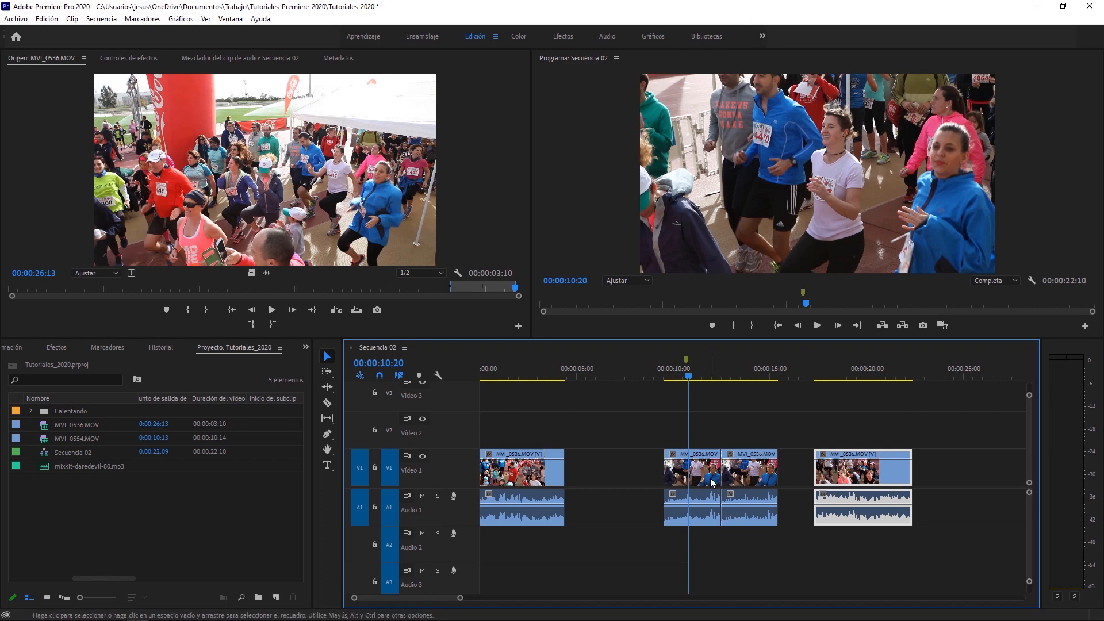
pyautogui.moveTo(712, 482); pyautogui.dragTo(608, 477)
# - Marquee-select the last two clips together and move them earlier to close the gap before them
pyautogui.click(765, 482)
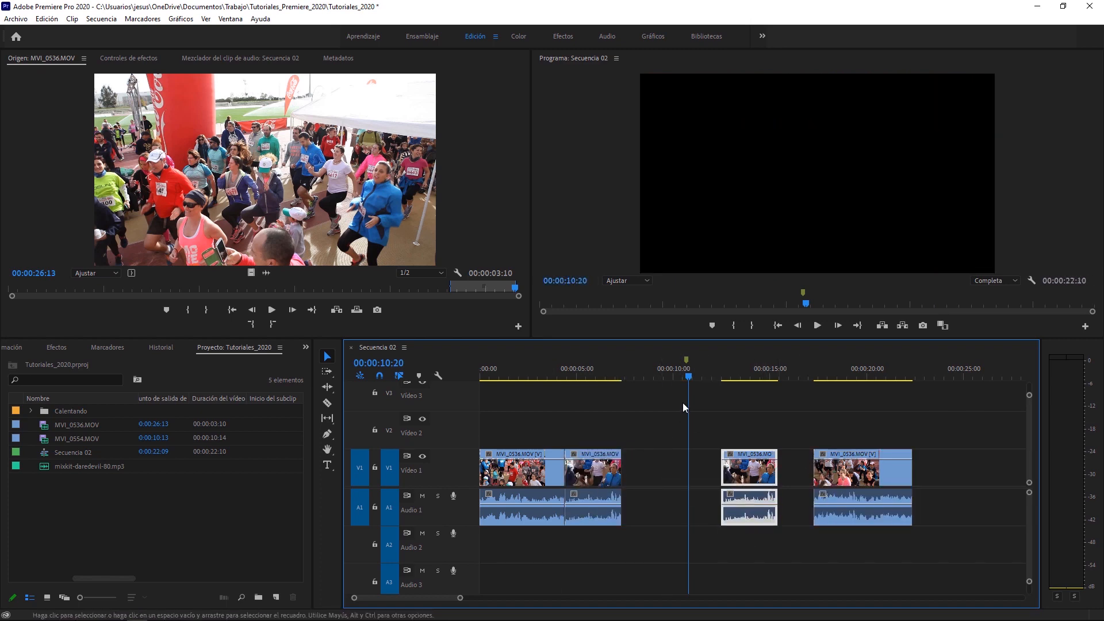
pyautogui.moveTo(703, 419); pyautogui.dragTo(763, 542)
pyautogui.click(844, 479)
pyautogui.moveTo(651, 405); pyautogui.dragTo(920, 560)
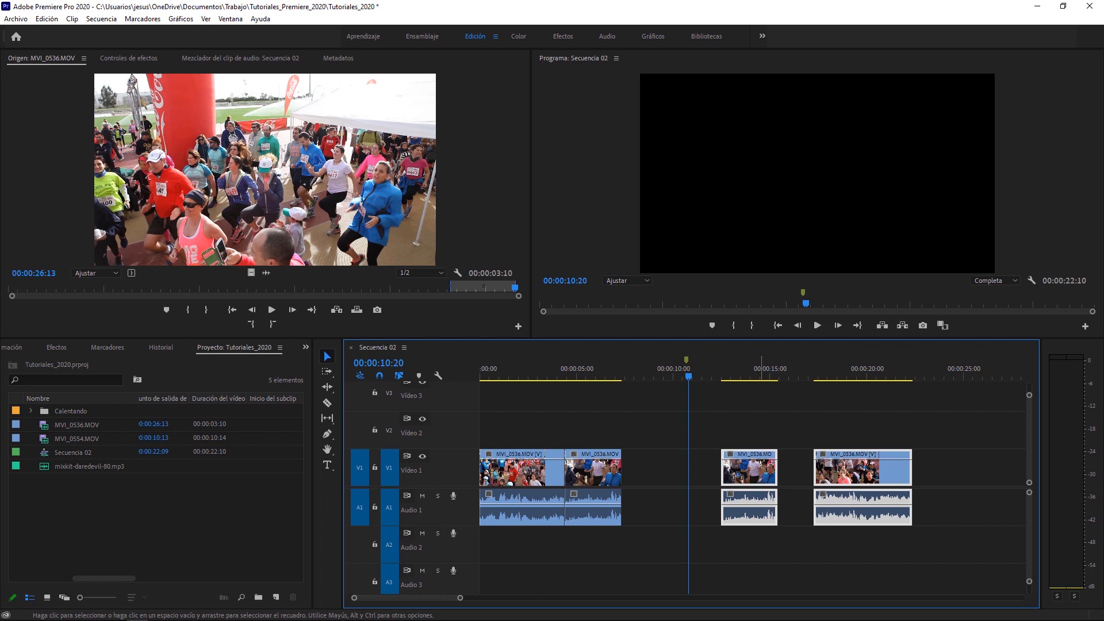
pyautogui.moveTo(749, 489); pyautogui.dragTo(661, 495)
# - Shift the clips later on the timeline, leaving empty space before the first clip and between it and the following clips
pyautogui.moveTo(853, 404); pyautogui.dragTo(518, 555)
pyautogui.moveTo(534, 481); pyautogui.dragTo(571, 480)
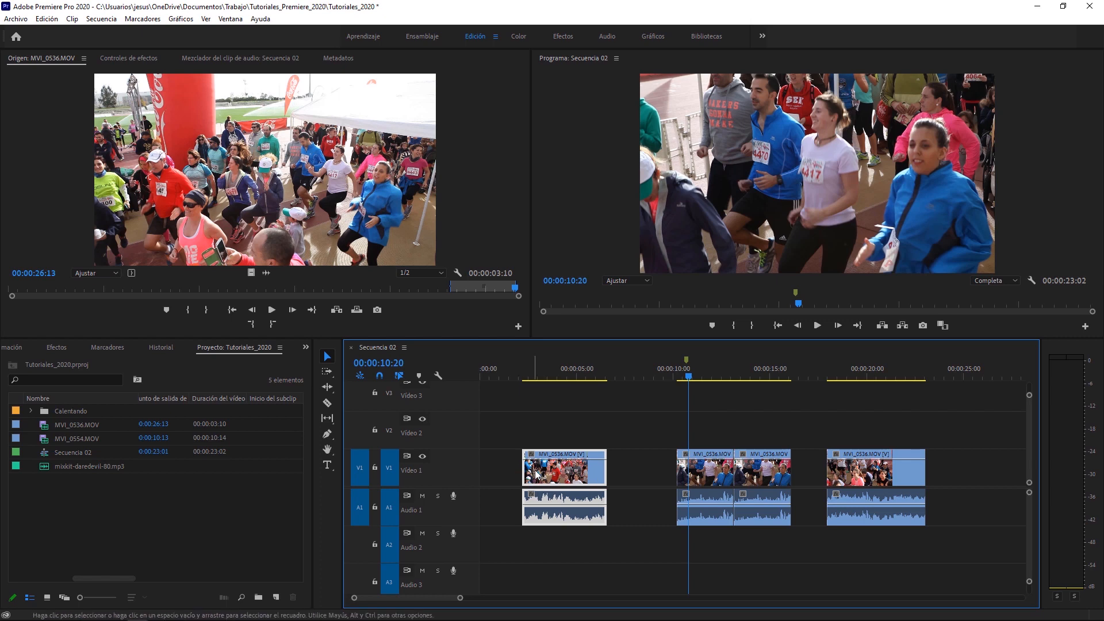
pyautogui.moveTo(535, 475); pyautogui.dragTo(567, 475)
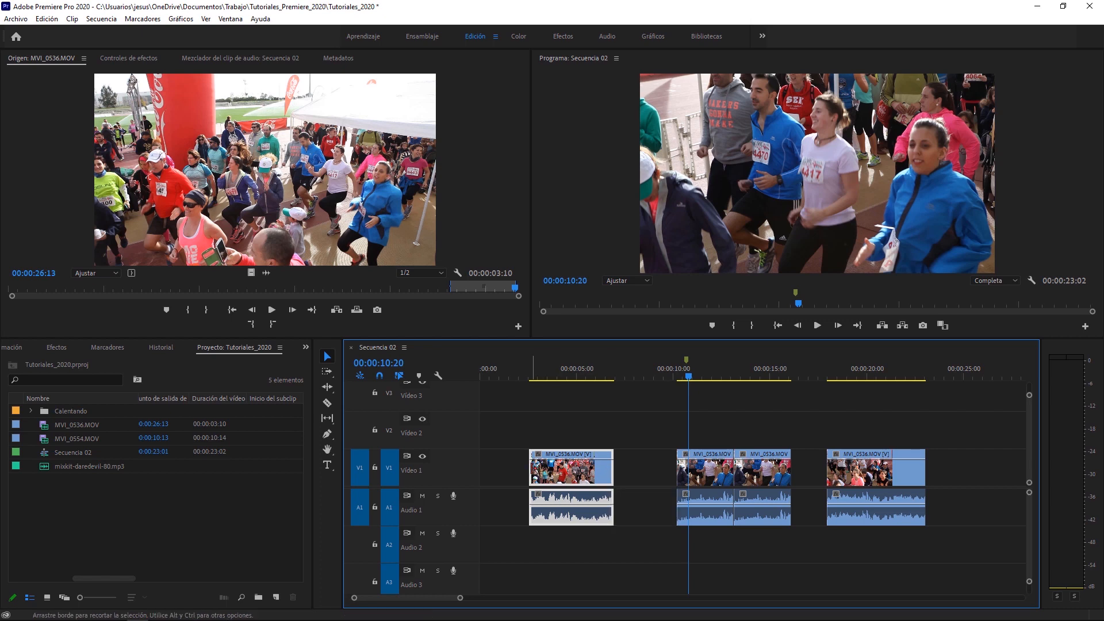
# - Trim the first clip's start later and extend its end, and shorten the end of the last clip
pyautogui.moveTo(530, 466)
pyautogui.mouseDown()
pyautogui.moveTo(593, 471)
pyautogui.moveTo(494, 468)
pyautogui.moveTo(546, 467)
pyautogui.mouseUp()
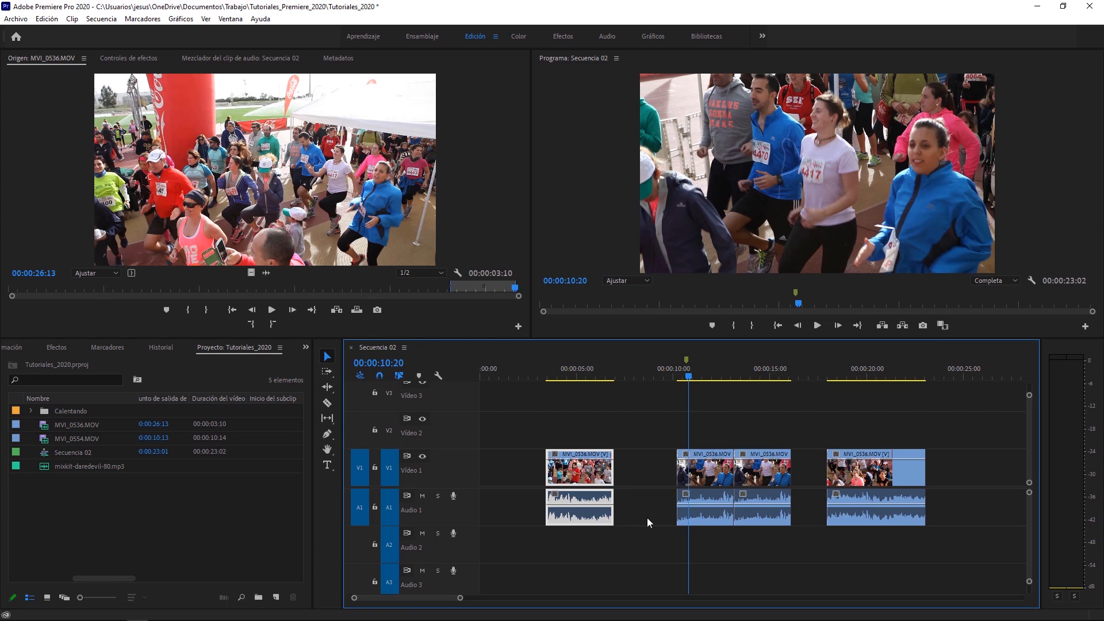
pyautogui.moveTo(611, 460); pyautogui.dragTo(653, 459)
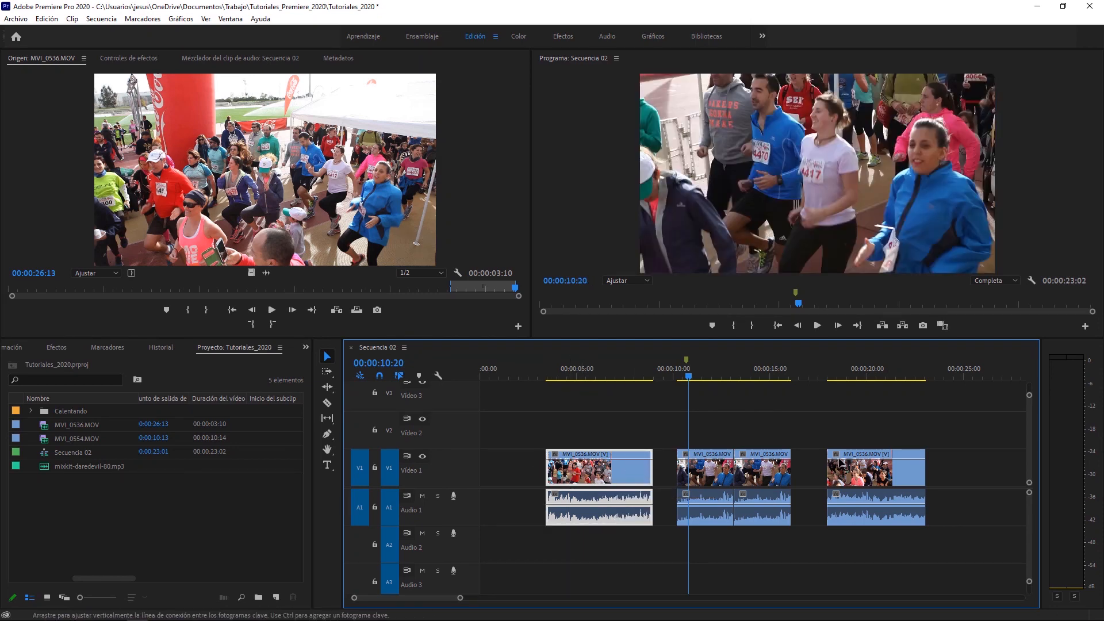
pyautogui.moveTo(924, 468); pyautogui.dragTo(866, 471)
# - Move the third clip in the row to the sequence's end and snap the long clip against the end of the remaining preceding clip
pyautogui.moveTo(716, 472); pyautogui.dragTo(872, 472)
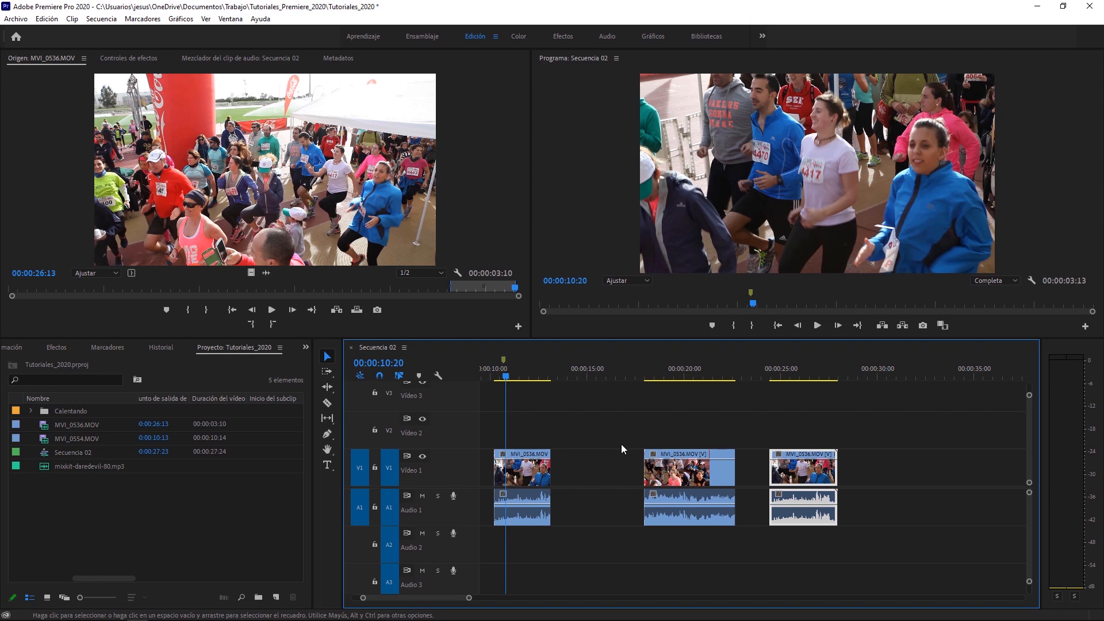
pyautogui.click(696, 493)
pyautogui.moveTo(701, 475); pyautogui.dragTo(597, 473)
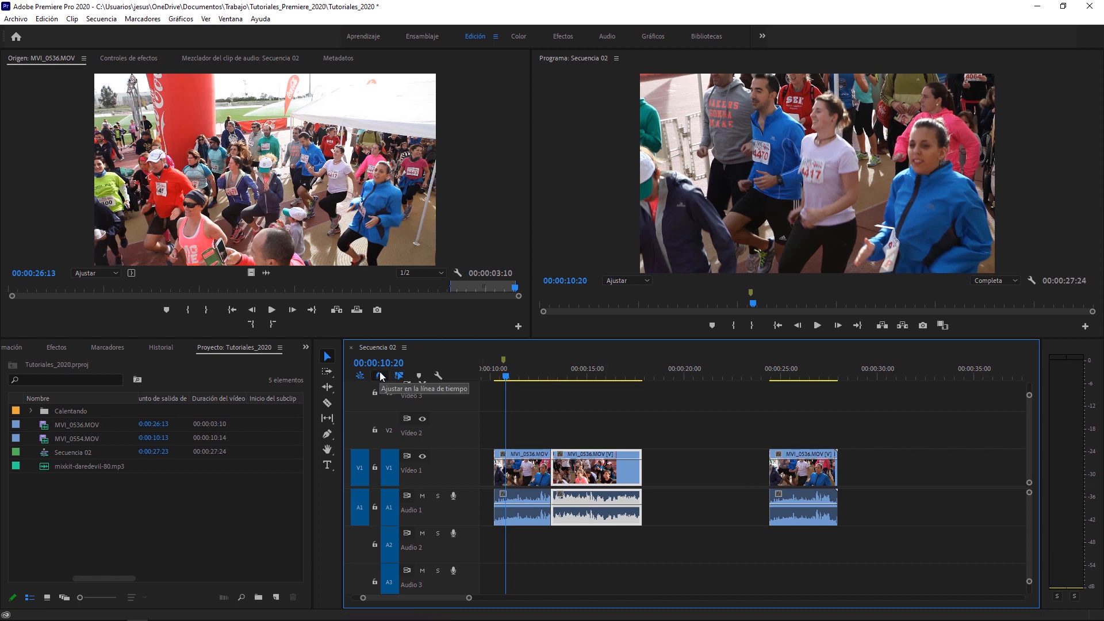
# - Turn off timeline snapping and move the long clip over the end of the preceding clip so it starts at 00:00:11:17
pyautogui.moveTo(588, 486); pyautogui.dragTo(635, 488)
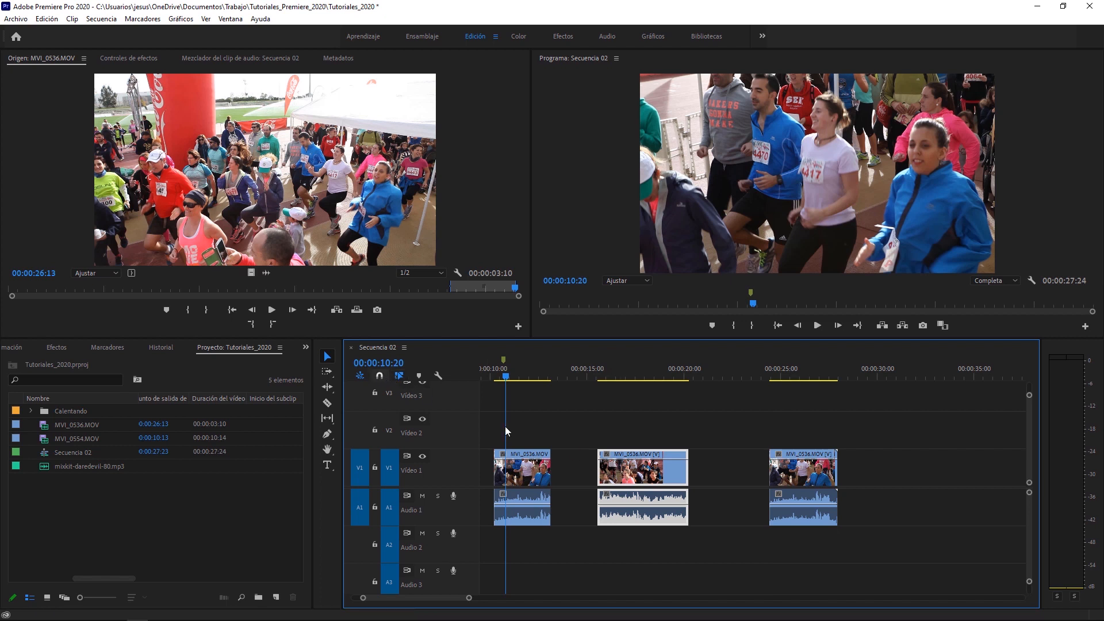
pyautogui.moveTo(634, 477); pyautogui.dragTo(598, 471)
pyautogui.moveTo(505, 377)
pyautogui.mouseDown()
pyautogui.moveTo(533, 381)
pyautogui.moveTo(522, 378)
pyautogui.mouseUp()
pyautogui.moveTo(639, 471); pyautogui.dragTo(608, 474)
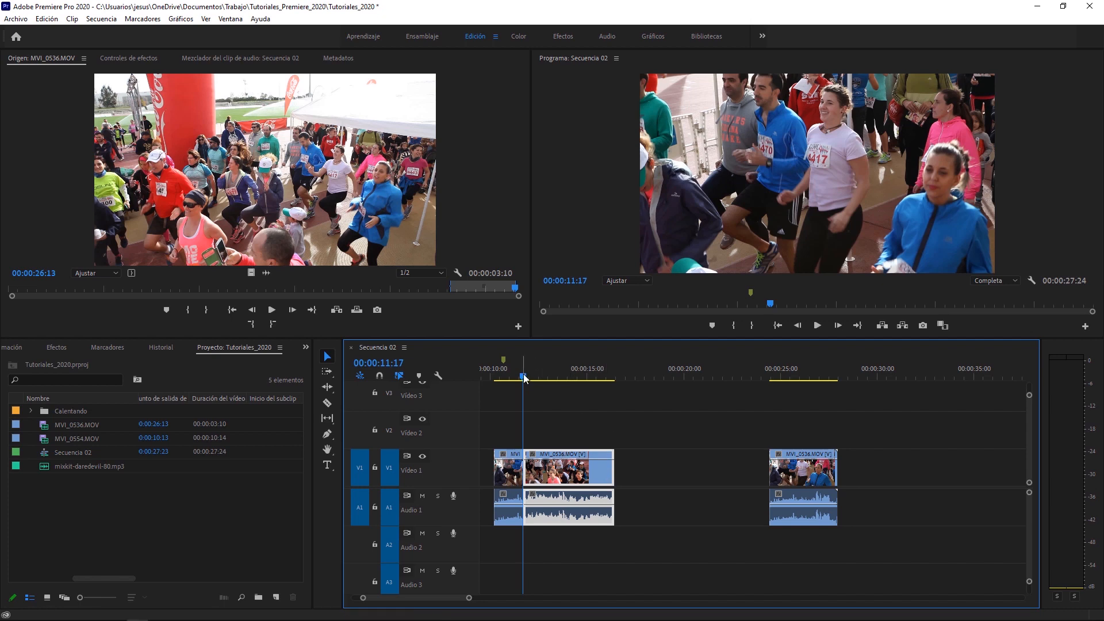
# - Trim the long clip's end to just after the playhead at 00:00:13:06, and move the last clip slightly later
pyautogui.moveTo(523, 378); pyautogui.dragTo(552, 390)
pyautogui.moveTo(612, 473); pyautogui.dragTo(563, 474)
pyautogui.click(805, 470)
pyautogui.moveTo(707, 481)
pyautogui.mouseDown()
pyautogui.moveTo(503, 477)
pyautogui.moveTo(722, 483)
pyautogui.mouseUp()
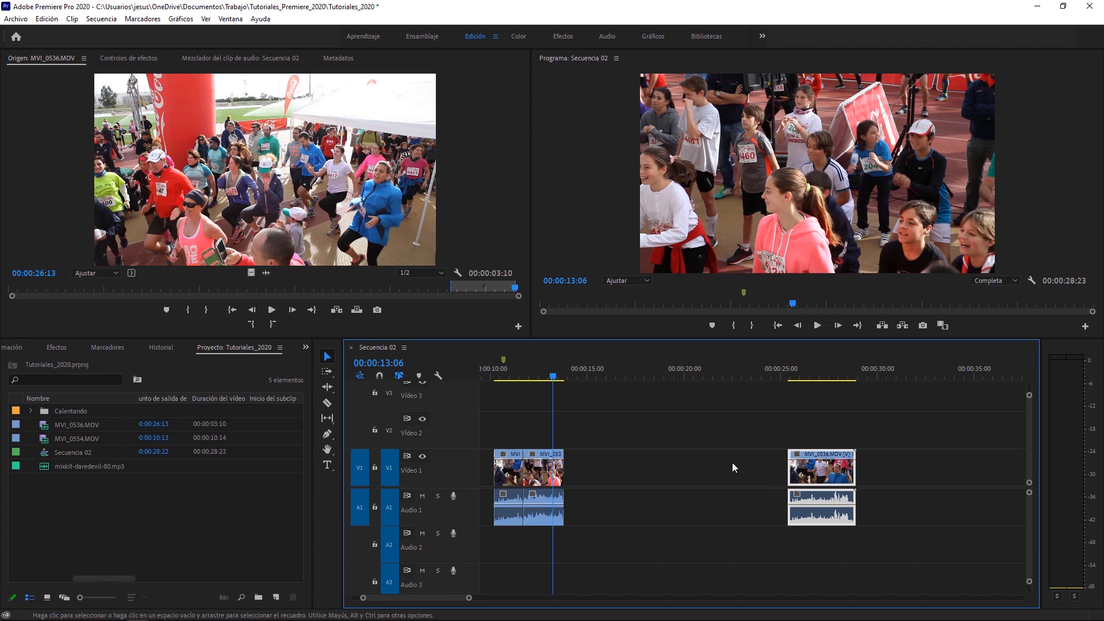
# - Ripple-delete the gap between the trimmed clip and the last clip on Video 1
pyautogui.click(632, 469)
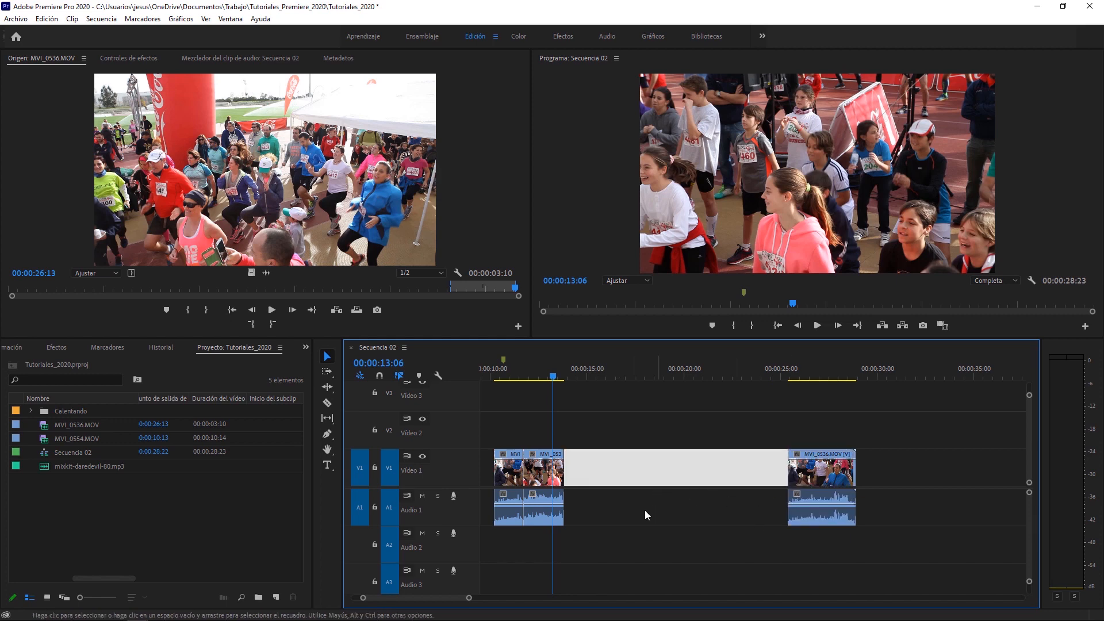
pyautogui.rightClick(653, 468)
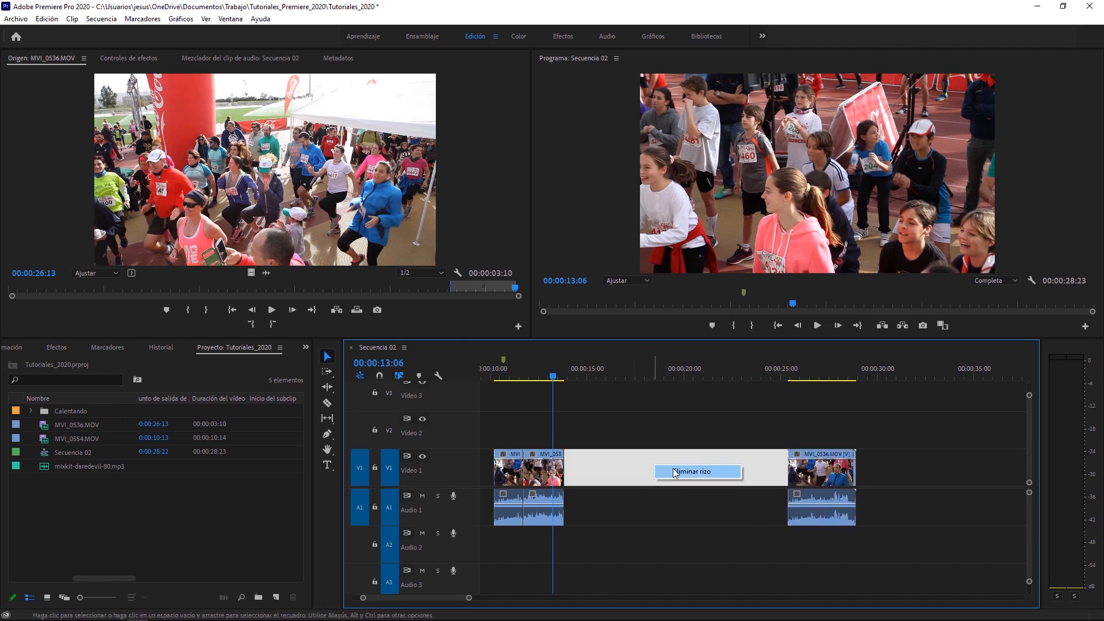
pyautogui.click(675, 472)
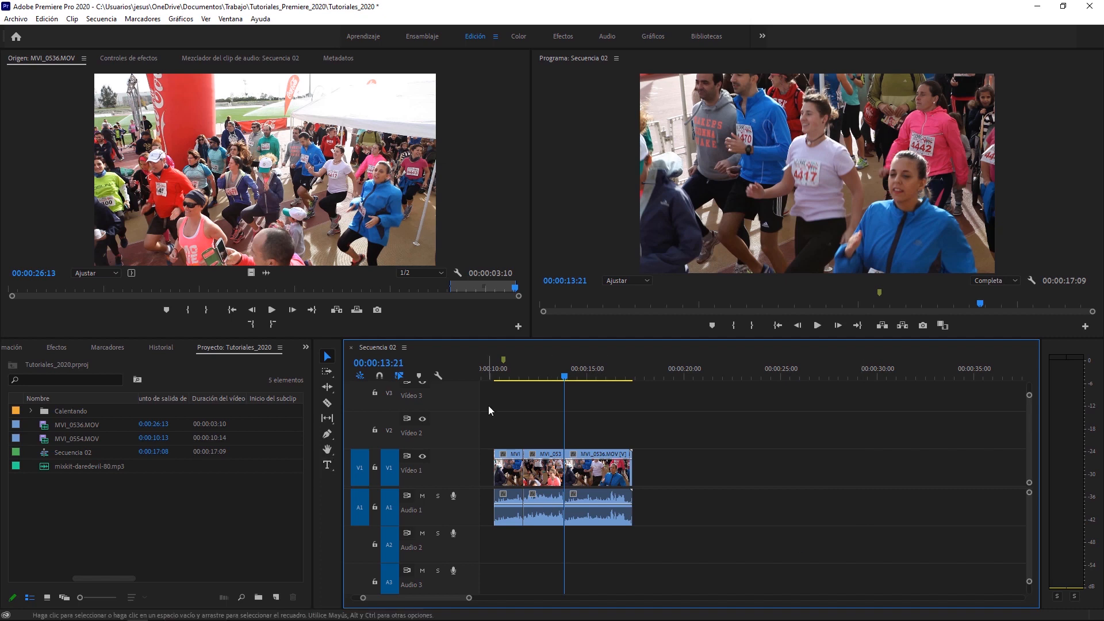
# - Move the last three clips earlier onto the first clip's end, and ripple-delete the gap at the sequence start
pyautogui.moveTo(488, 406); pyautogui.dragTo(656, 534)
pyautogui.moveTo(514, 483); pyautogui.dragTo(473, 483)
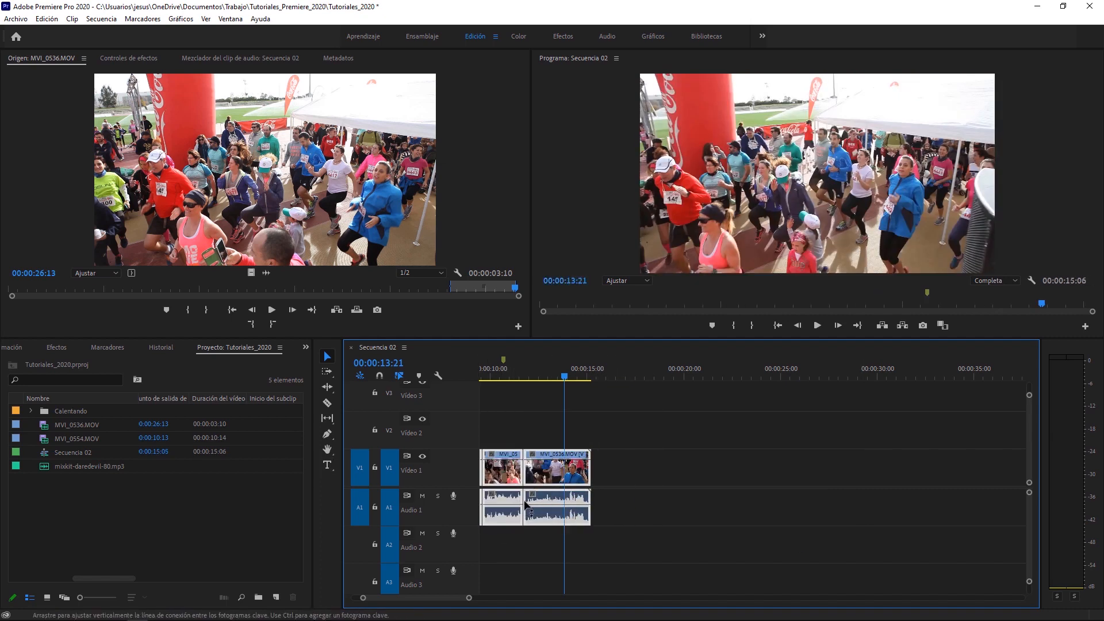
pyautogui.moveTo(443, 595); pyautogui.dragTo(355, 584)
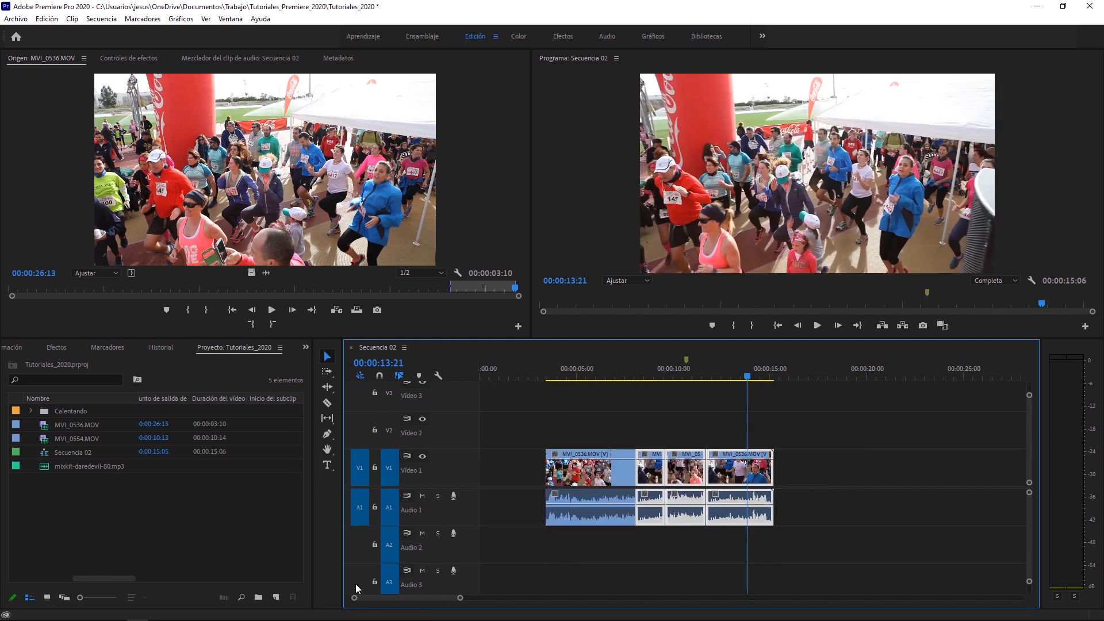
pyautogui.rightClick(481, 471)
pyautogui.click(506, 473)
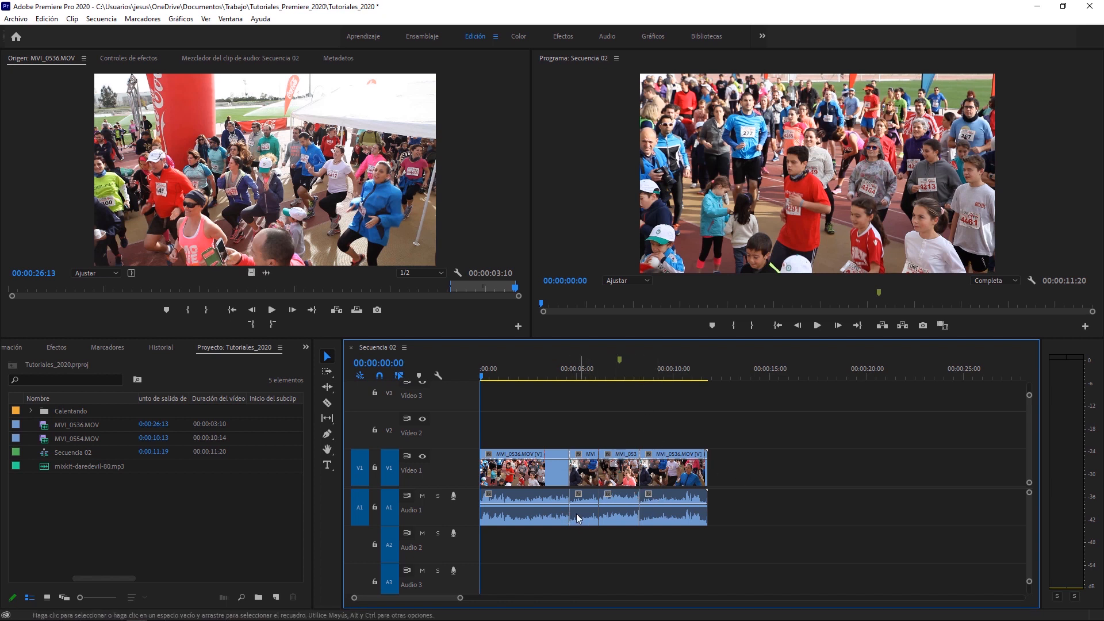
# - Select the last clip and play the sequence briefly from 00:00:09:05
pyautogui.click(685, 484)
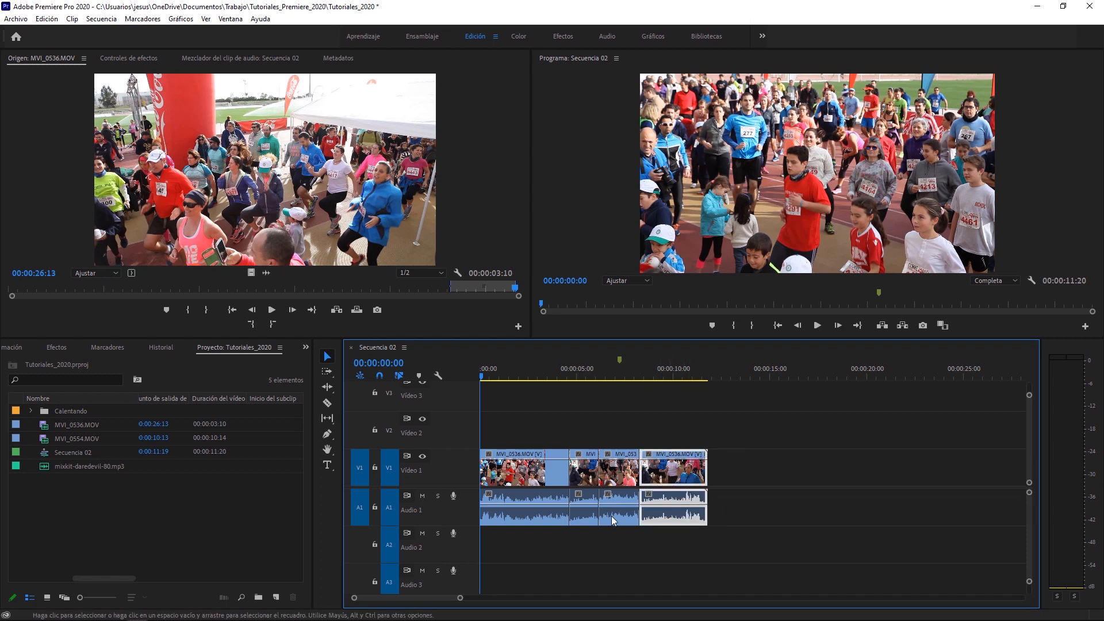
pyautogui.click(659, 378)
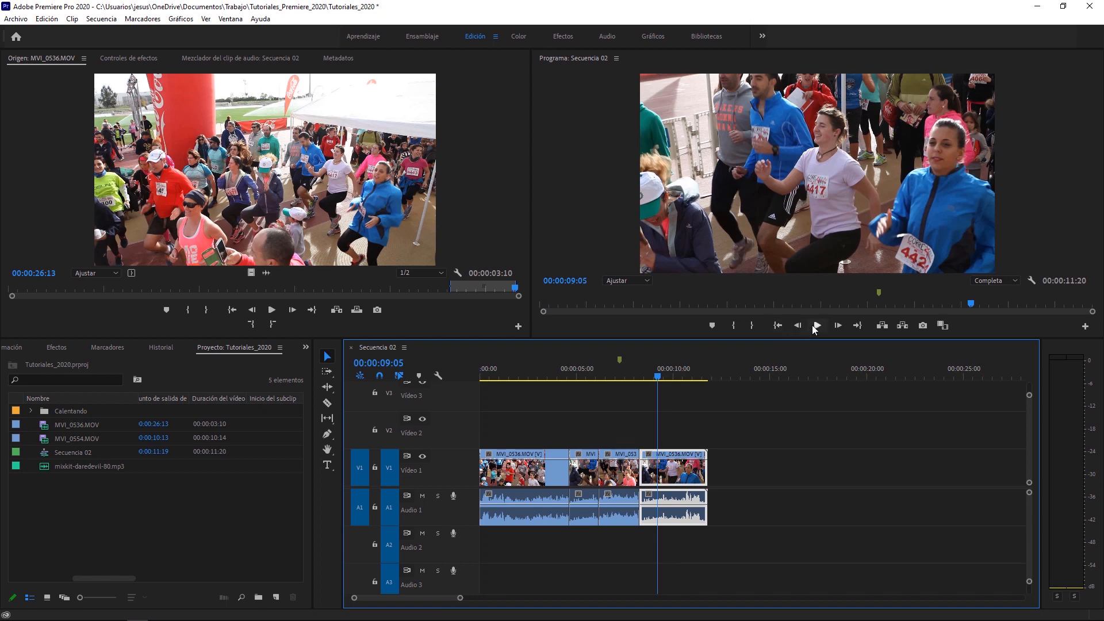
pyautogui.click(816, 325)
pyautogui.click(817, 325)
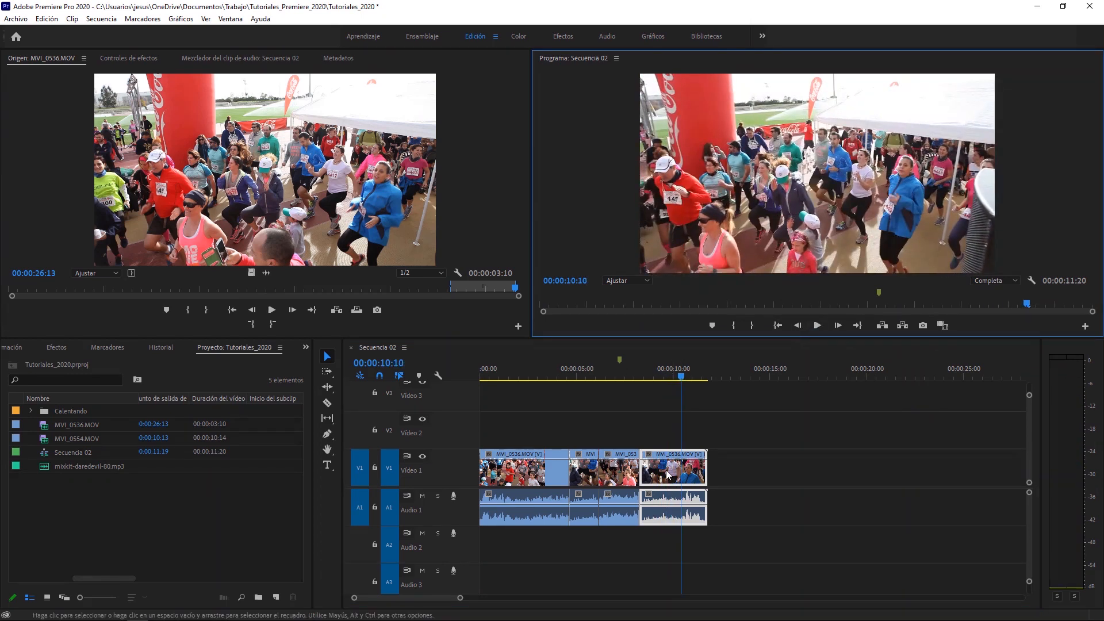
pyautogui.click(742, 491)
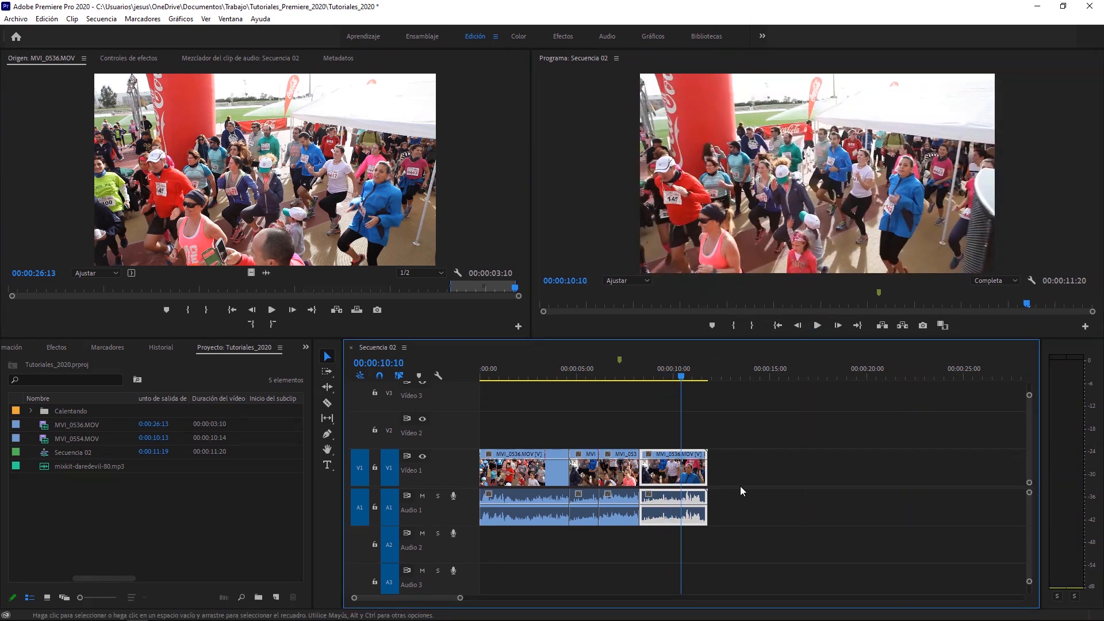
pyautogui.click(762, 520)
# - Try to delete the last clip's audio while it is still linked to the video, and undo the deletion
pyautogui.click(660, 498)
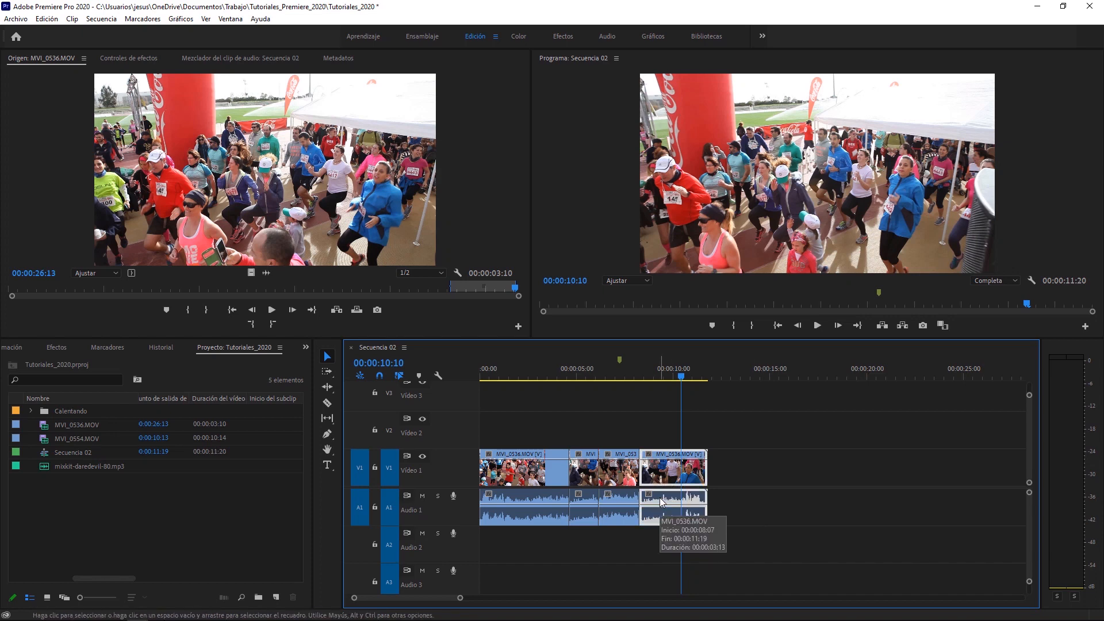
pyautogui.press('Delete')
pyautogui.hotkey('ctrl', 'z')
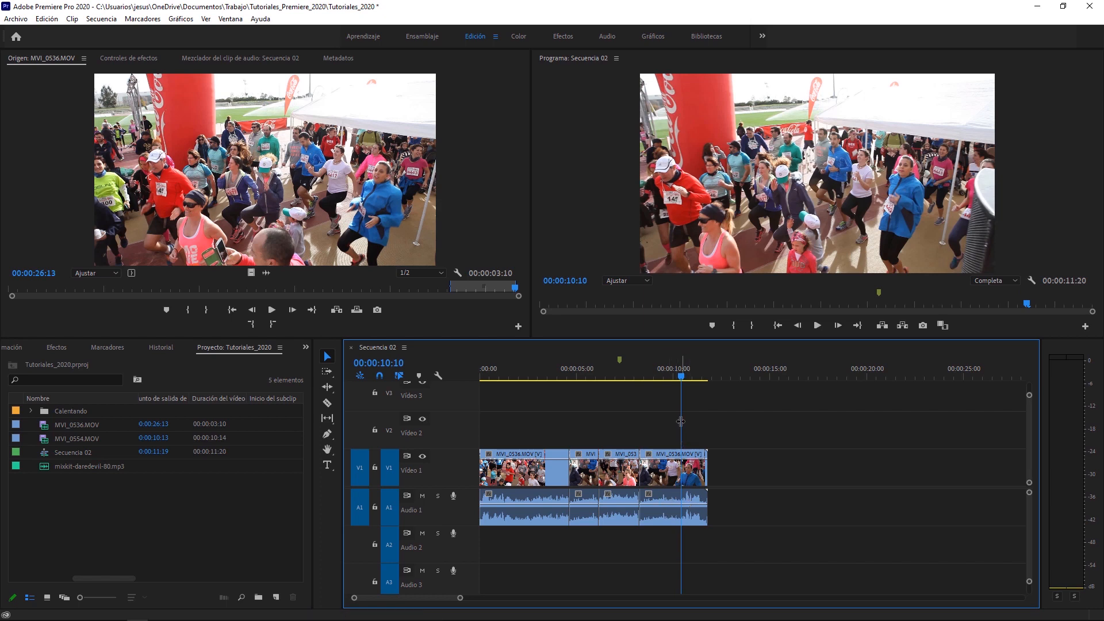
# - Unlink the last clip's video from its audio and delete only the audio part on Audio 1
pyautogui.click(674, 373)
pyautogui.moveTo(729, 425); pyautogui.dragTo(665, 504)
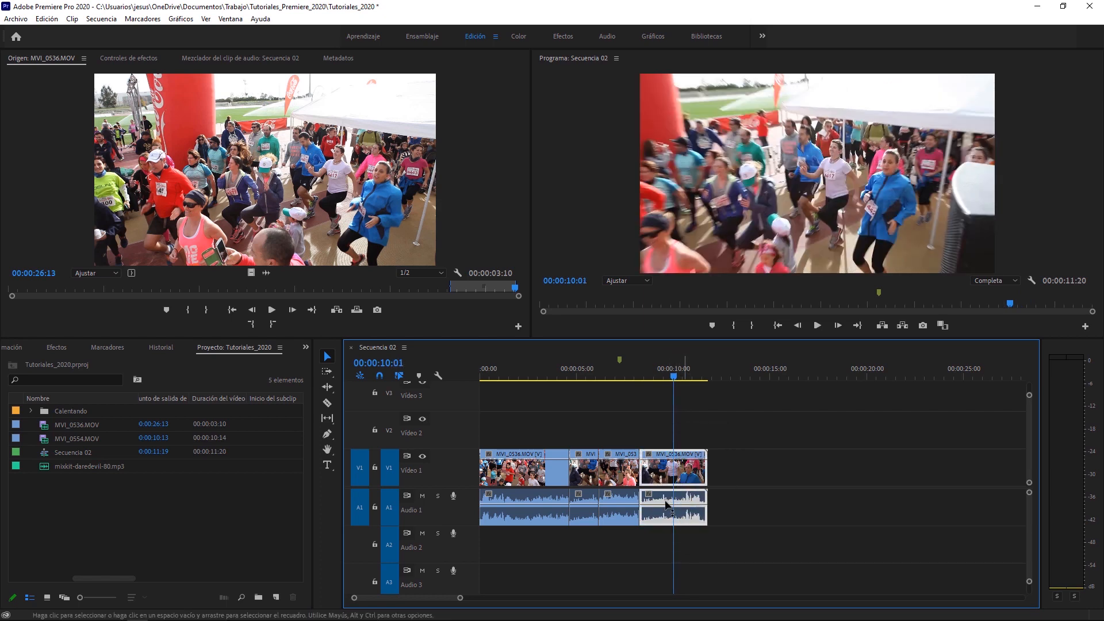
pyautogui.rightClick(689, 463)
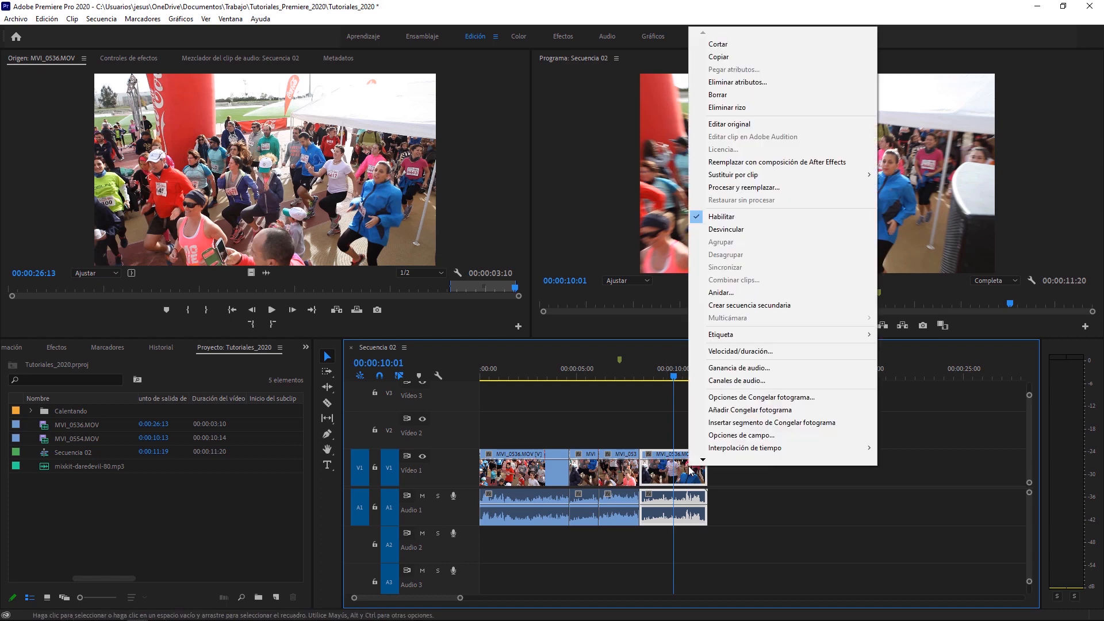
pyautogui.click(726, 229)
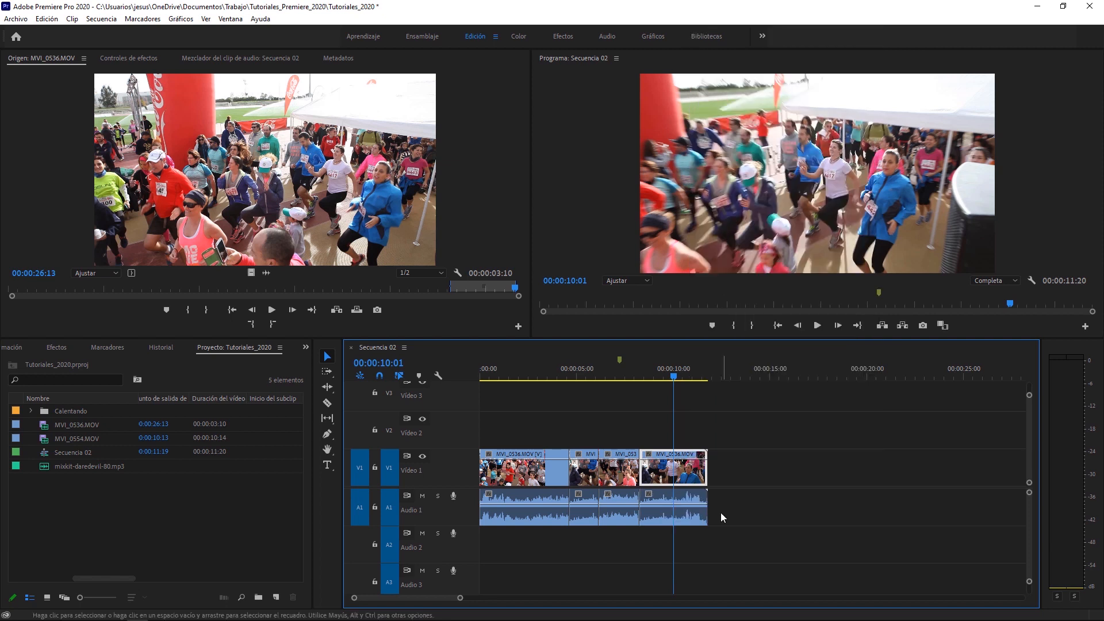
pyautogui.click(690, 499)
pyautogui.press('Delete')
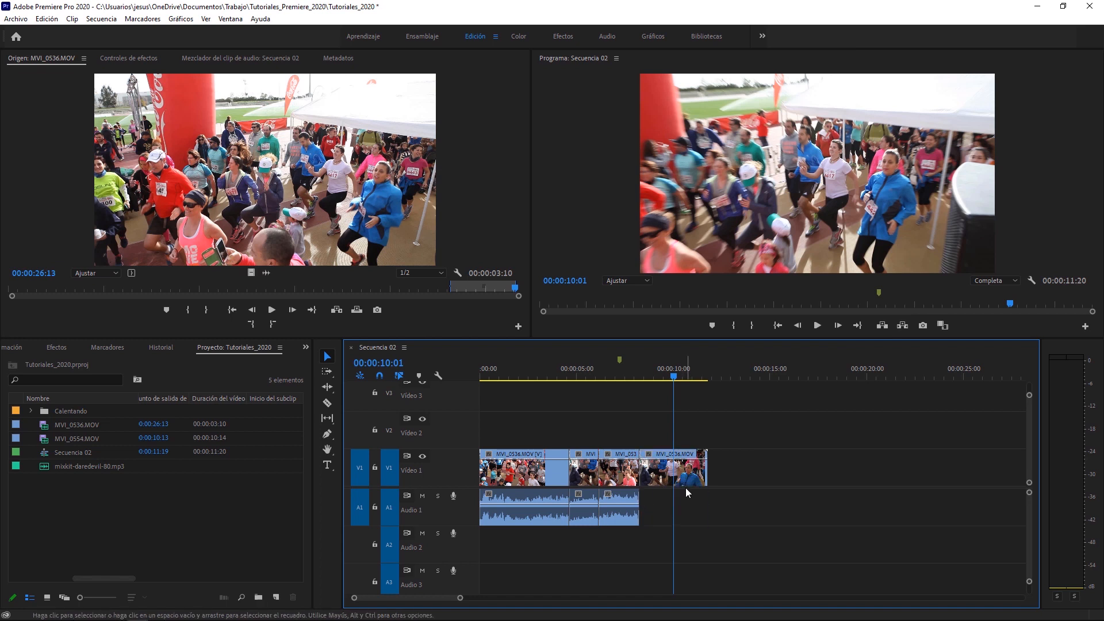
# - Marquee-select the three clips that still have linked audio and turn off linked selection for the timeline
pyautogui.moveTo(684, 495); pyautogui.dragTo(515, 467)
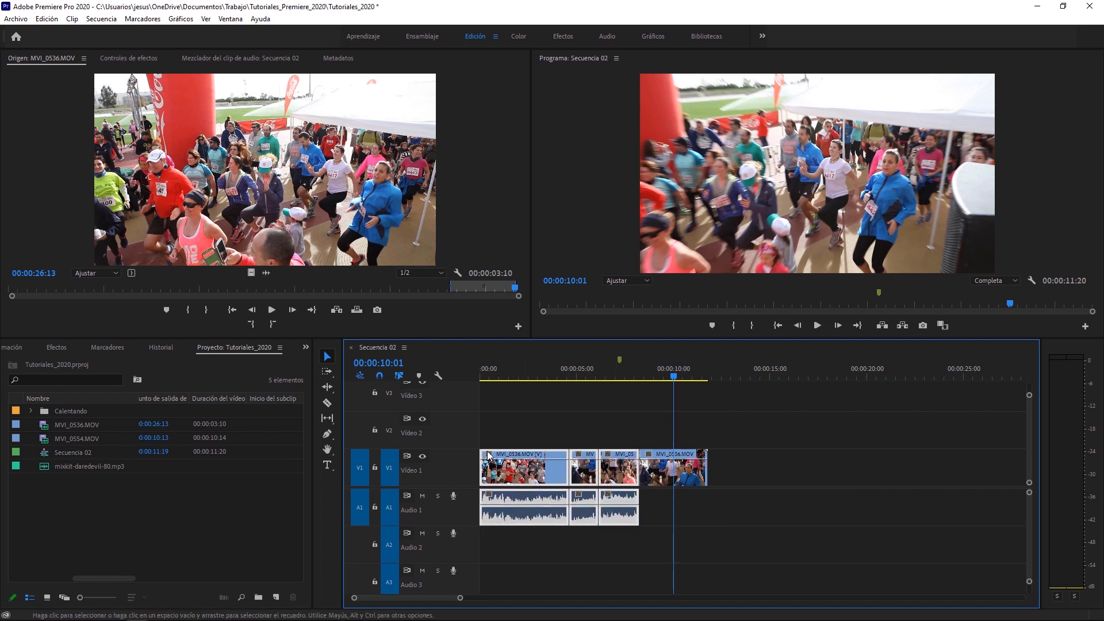
pyautogui.click(401, 376)
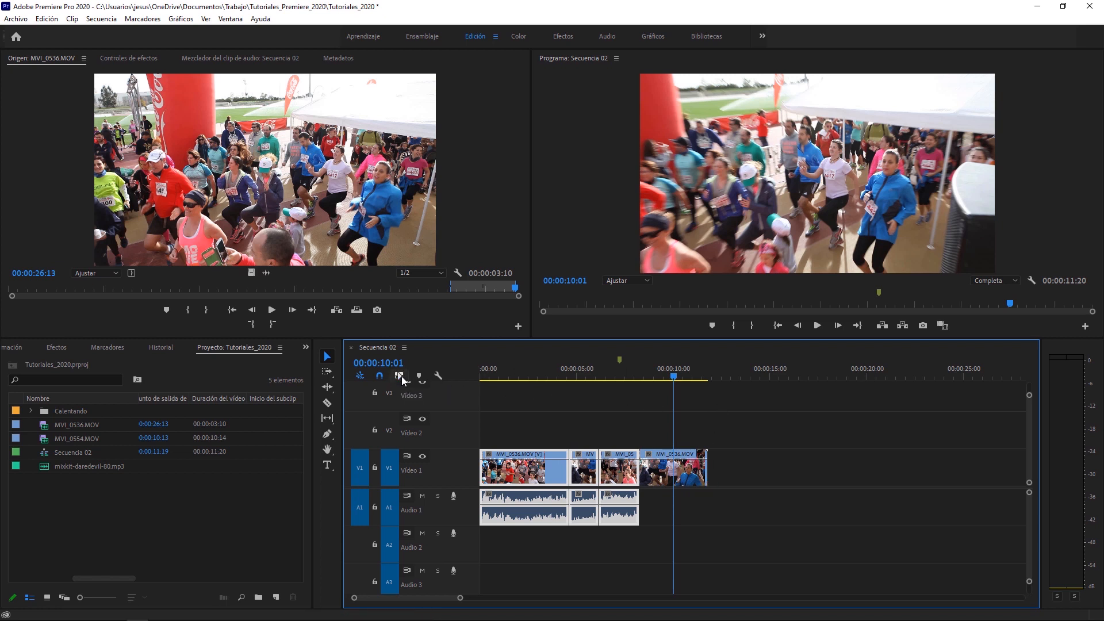
# - Deselect the clips, and select individual audio and video parts one at a time to check that they select independently
pyautogui.click(584, 418)
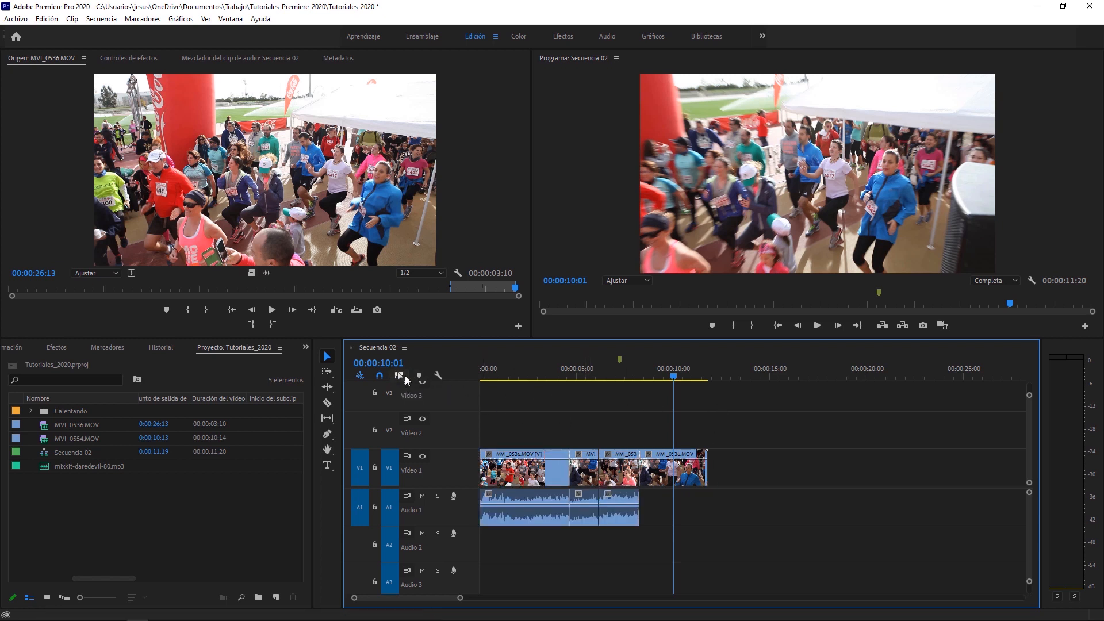
pyautogui.click(535, 507)
pyautogui.click(588, 514)
pyautogui.click(614, 515)
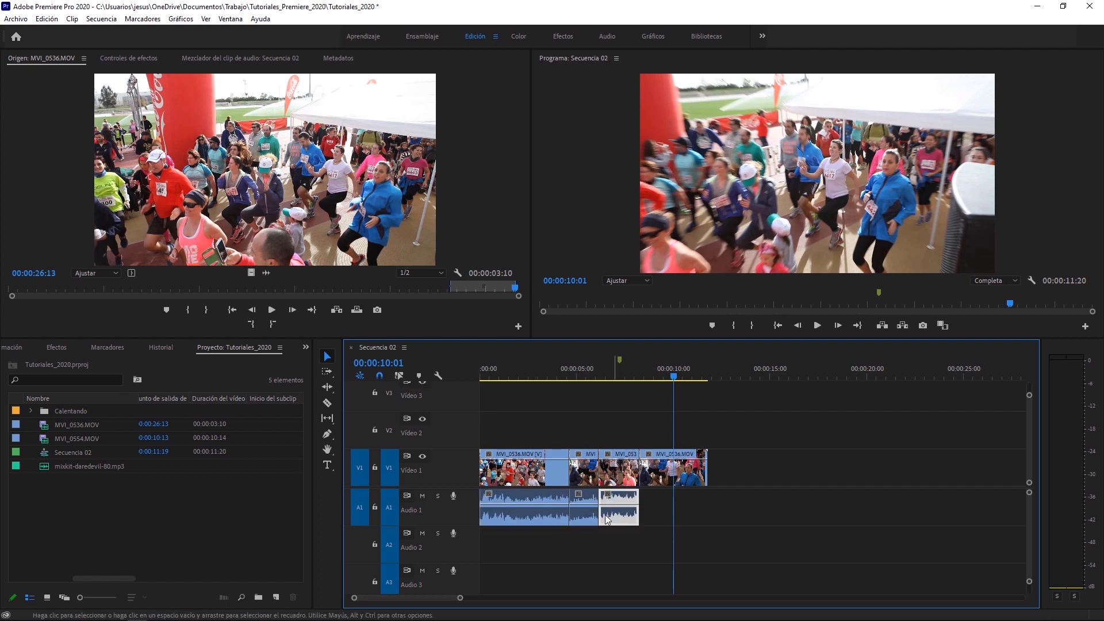
pyautogui.click(535, 500)
pyautogui.click(532, 476)
pyautogui.click(580, 476)
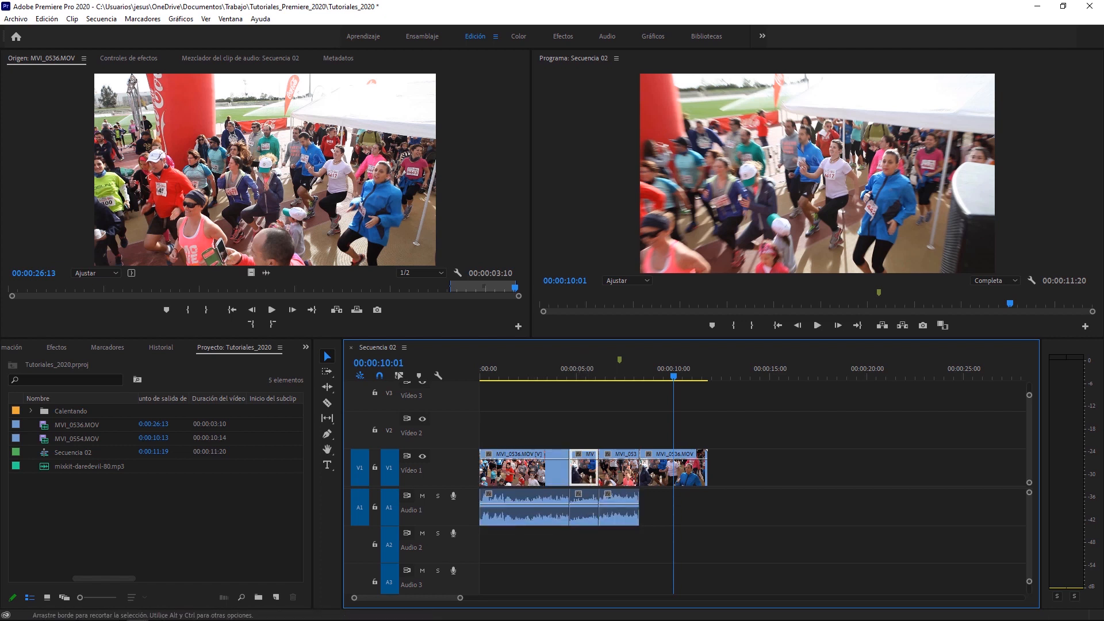
pyautogui.click(624, 483)
# - Delete the audio of the three clips on Audio 1 and turn linked selection back on
pyautogui.moveTo(658, 511); pyautogui.dragTo(533, 530)
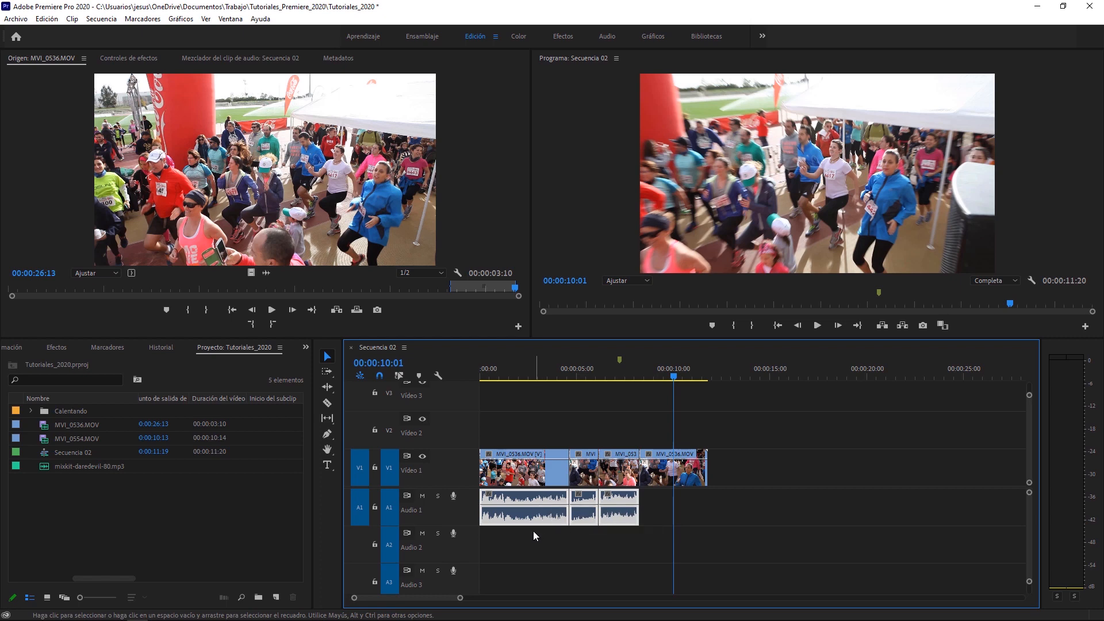
pyautogui.press('Delete')
pyautogui.click(399, 376)
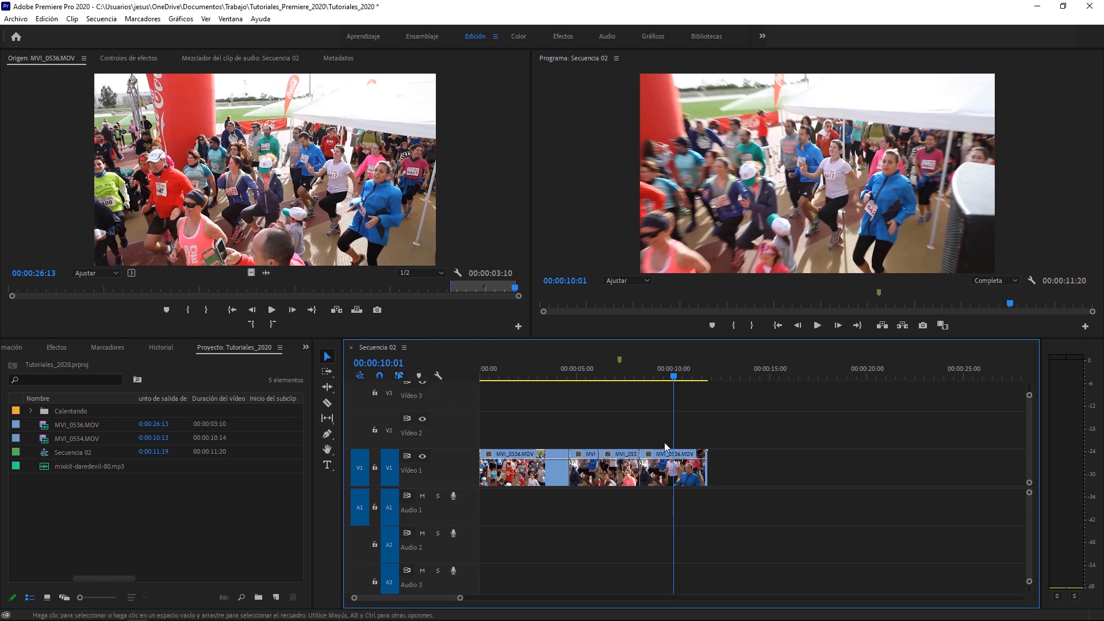
# - Shift all the clips on Video 1 about four seconds later and close the empty gap before them with a ripple delete
pyautogui.moveTo(596, 374); pyautogui.dragTo(653, 393)
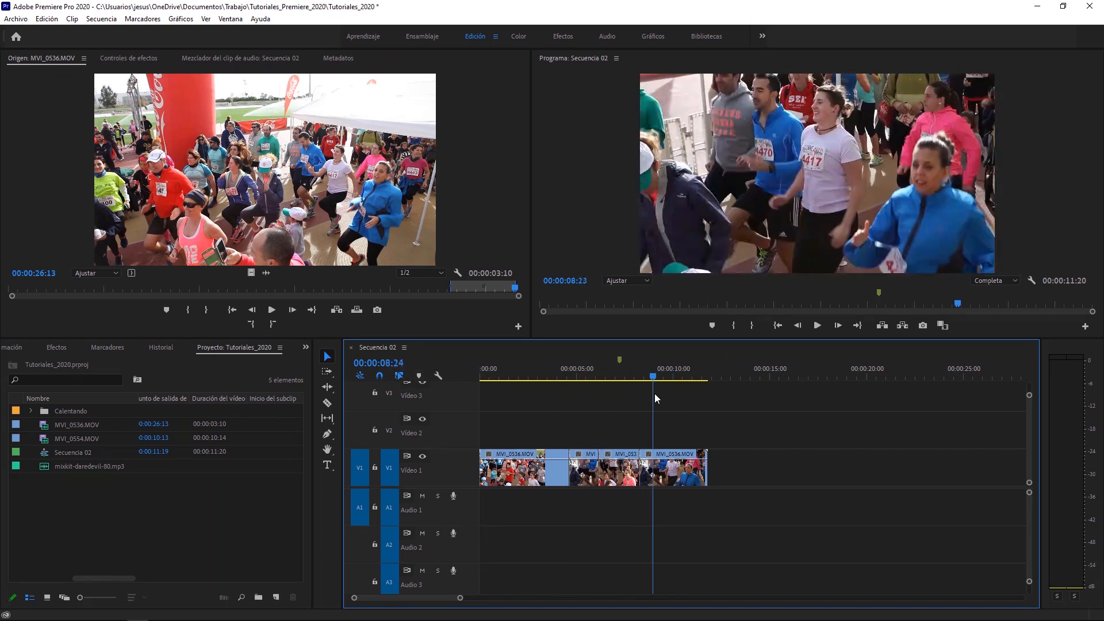
pyautogui.moveTo(770, 454); pyautogui.dragTo(603, 476)
pyautogui.moveTo(606, 380); pyautogui.dragTo(646, 392)
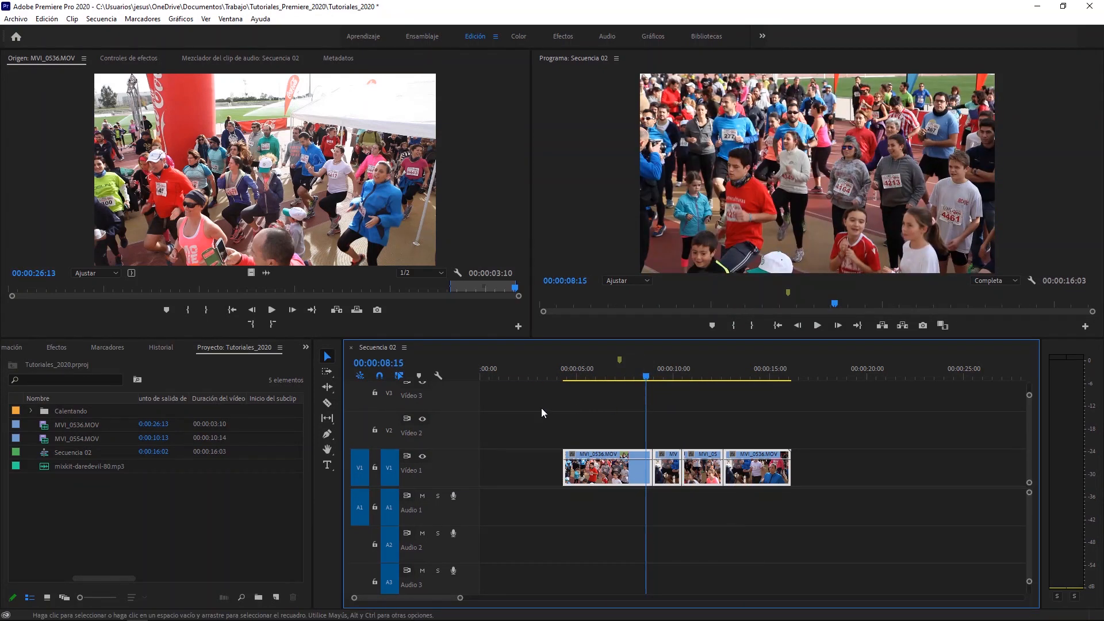
pyautogui.rightClick(505, 463)
pyautogui.click(541, 470)
# - Place the mixkit-daredevil-80.mp3 music file on Audio 1 at the start of the sequence
pyautogui.click(438, 376)
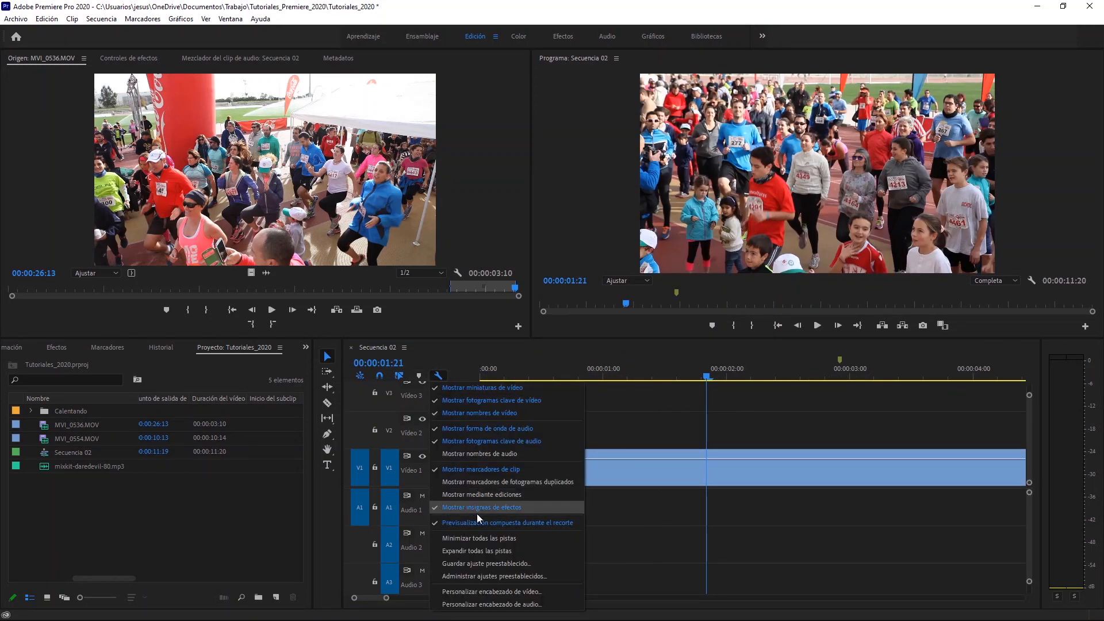
pyautogui.click(612, 429)
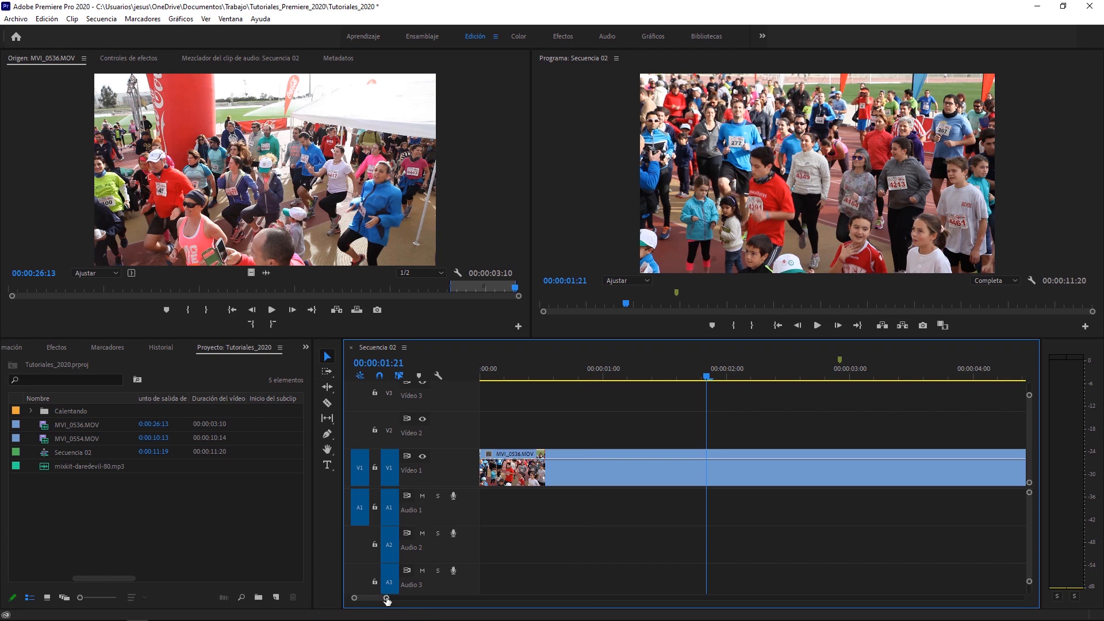
pyautogui.moveTo(386, 598); pyautogui.dragTo(484, 598)
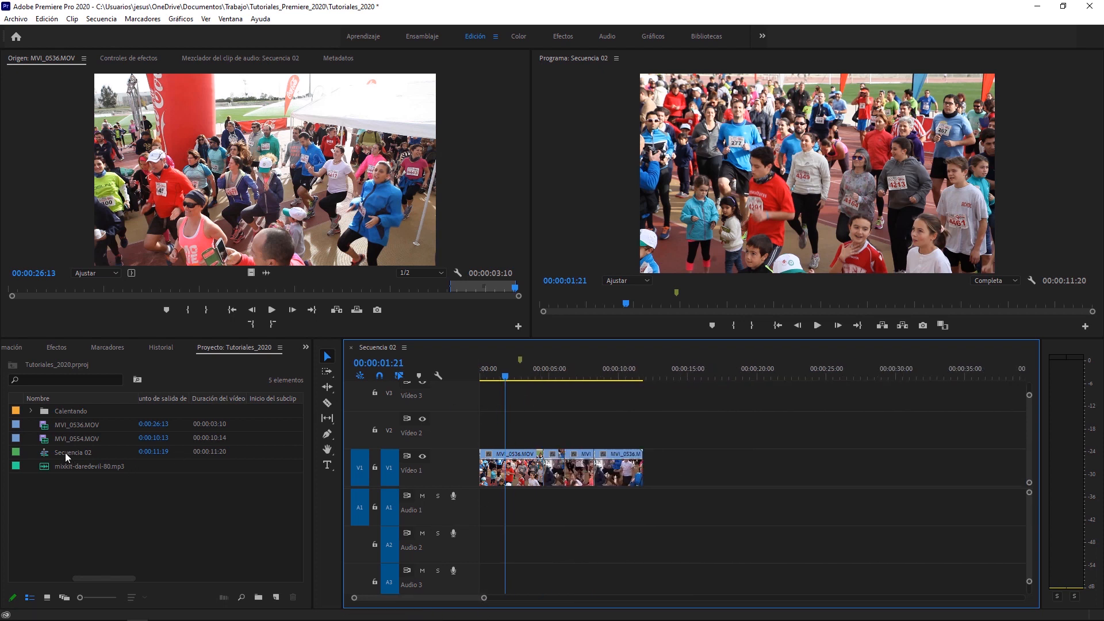
pyautogui.moveTo(46, 464); pyautogui.dragTo(502, 529)
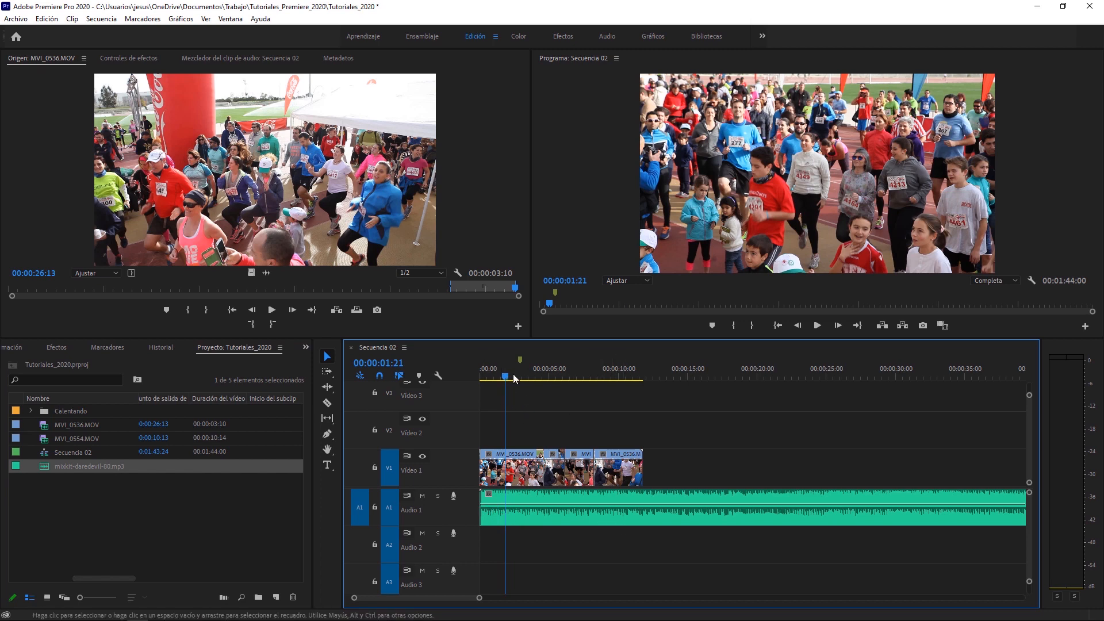
# - Hide the audio waveforms in the timeline and show them again
pyautogui.click(436, 375)
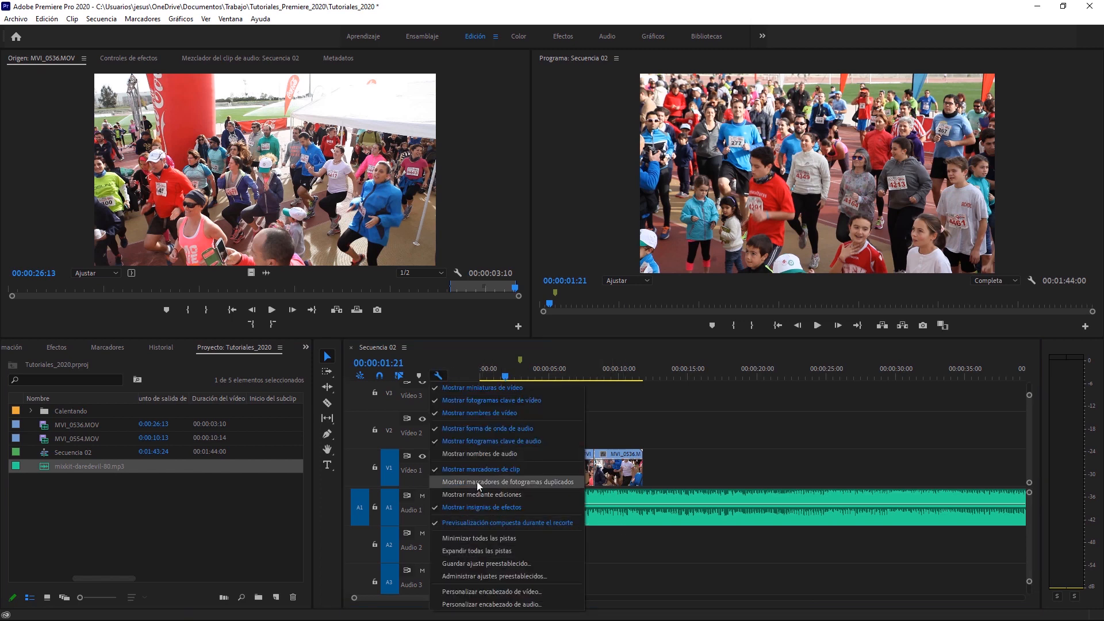
pyautogui.click(491, 430)
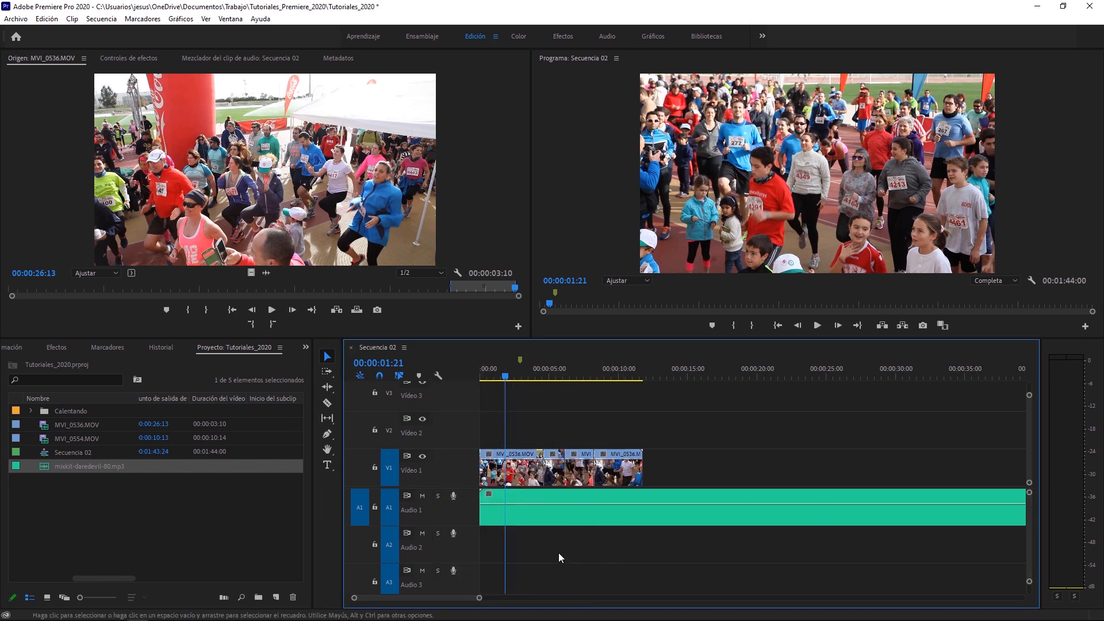
pyautogui.click(438, 376)
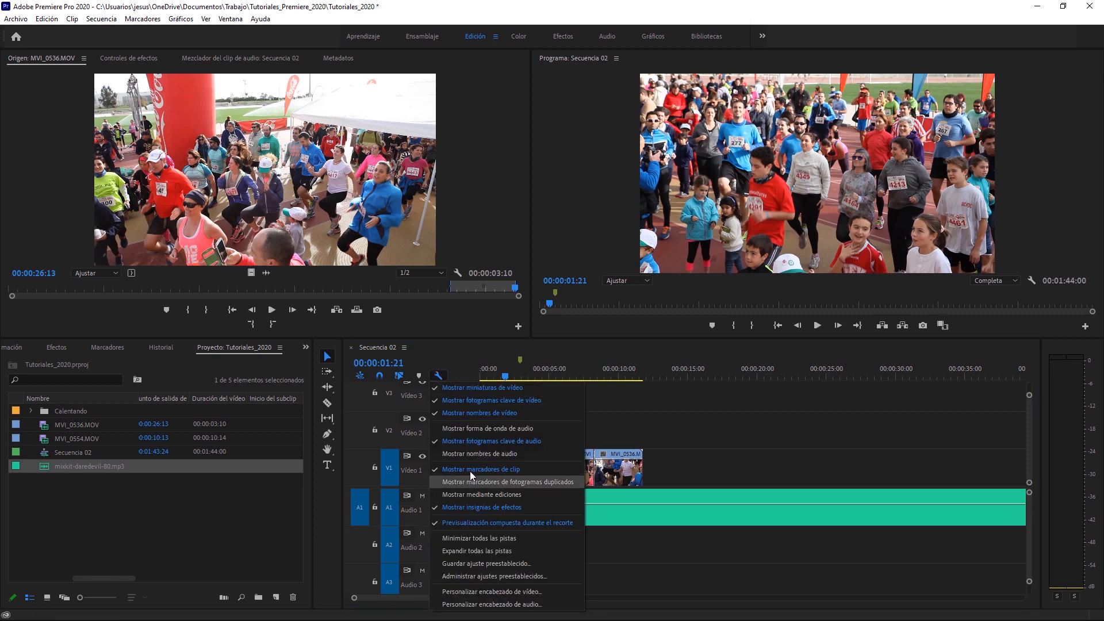
pyautogui.click(471, 430)
# - Play the beginning of the sequence with the music and stop playback
pyautogui.press('Home')
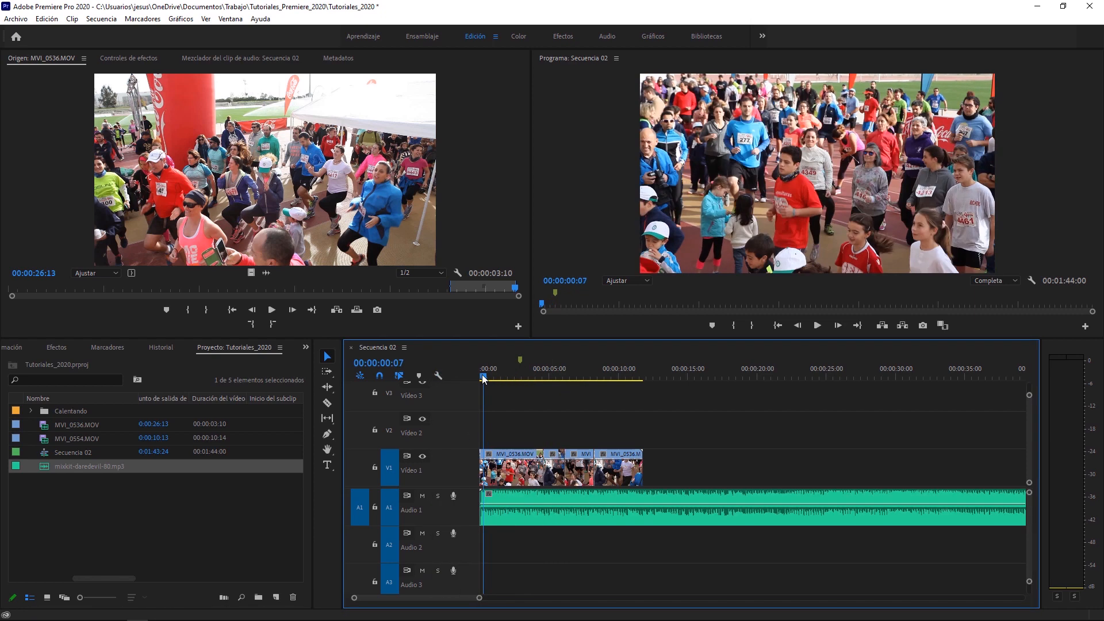
pyautogui.click(816, 325)
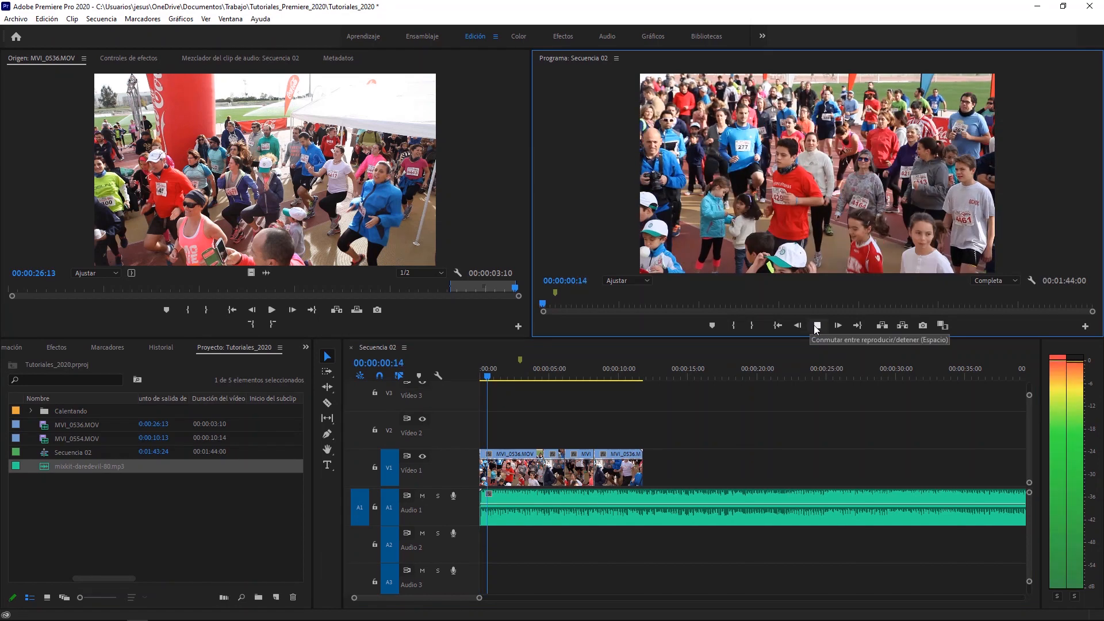
pyautogui.click(816, 325)
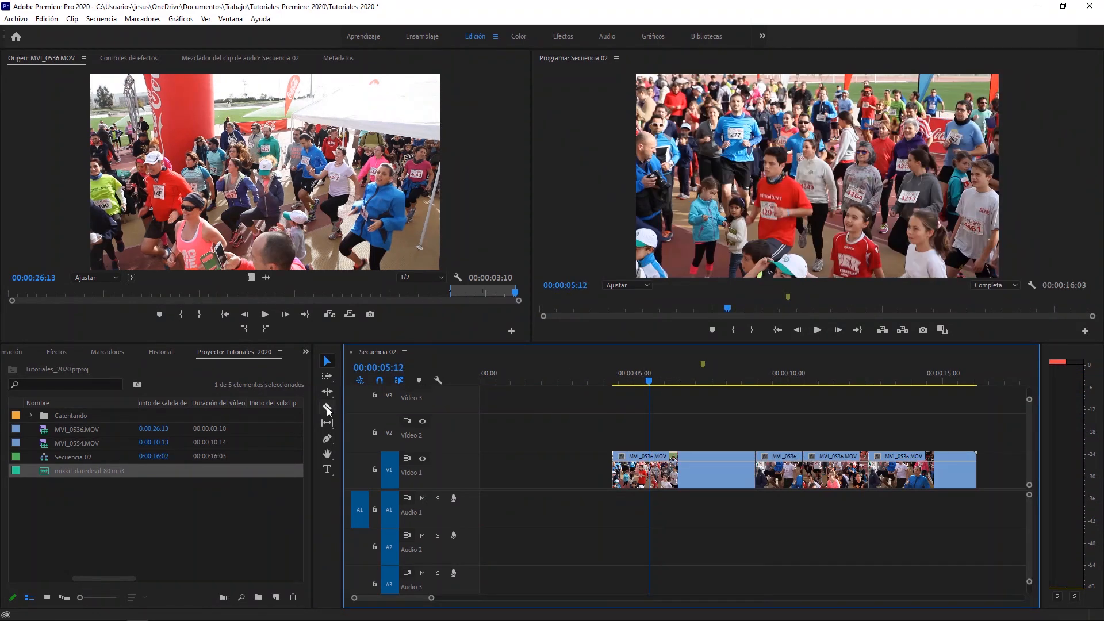
# - Split the first clip on Video 1 at 00:00:06:11 with the Razor tool
pyautogui.click(329, 410)
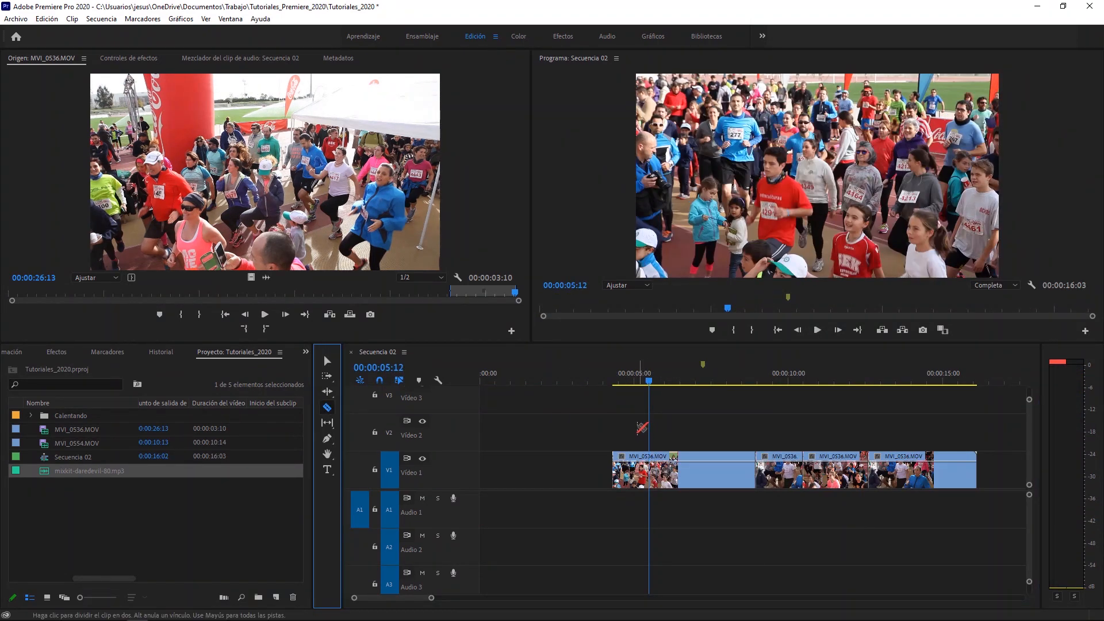
pyautogui.moveTo(644, 380); pyautogui.dragTo(683, 385)
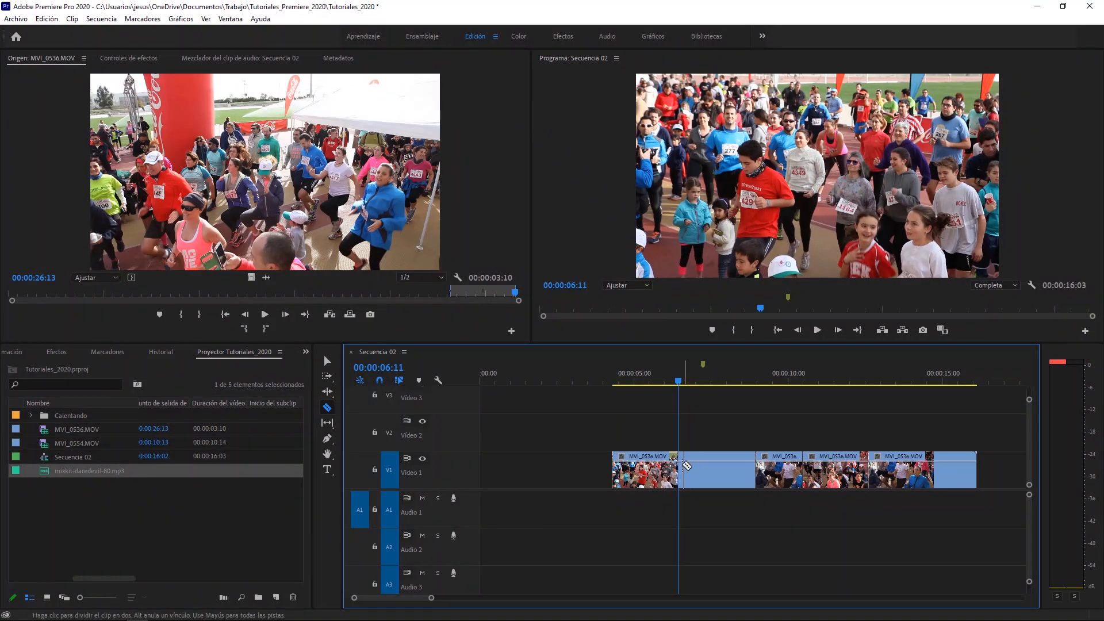
pyautogui.click(686, 465)
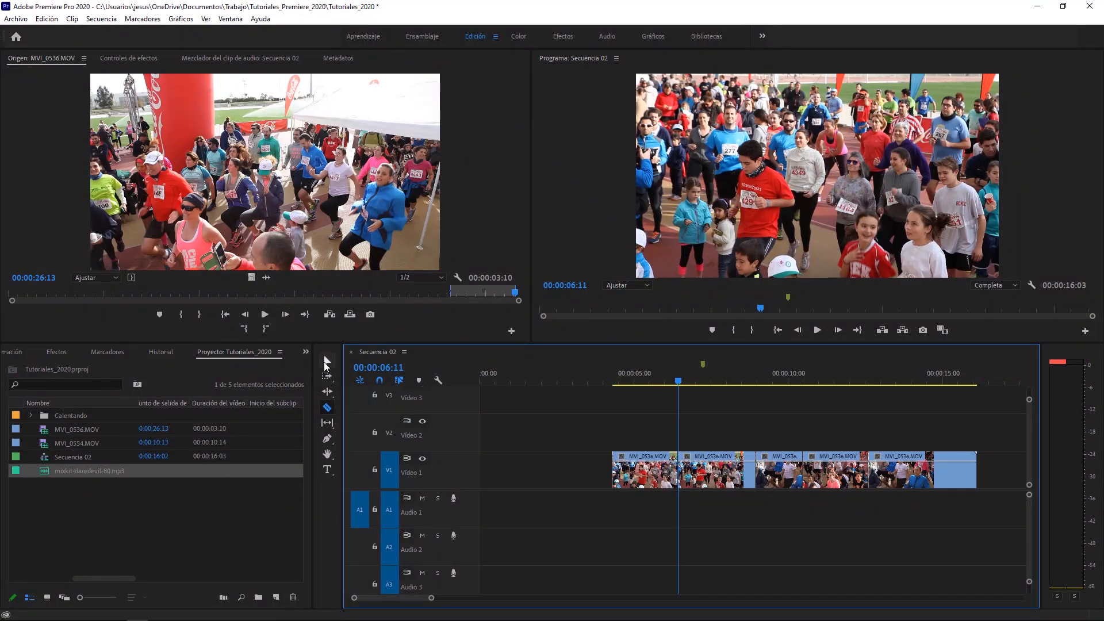
# - Move the second part of the split clip to the end of the sequence and shift the following clips back against the first part
pyautogui.click(327, 362)
pyautogui.moveTo(712, 481); pyautogui.dragTo(1012, 489)
pyautogui.moveTo(759, 408); pyautogui.dragTo(1020, 524)
pyautogui.moveTo(736, 485); pyautogui.dragTo(656, 482)
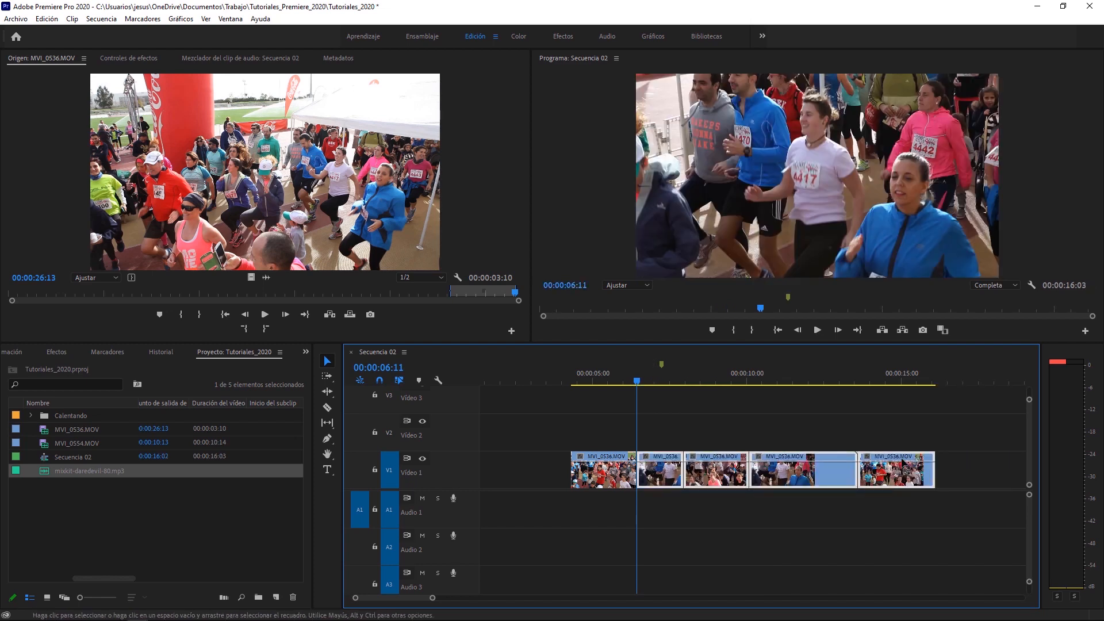
# - Split the third clip on Video 1 at 00:00:08:19 with the Razor tool
pyautogui.click(708, 381)
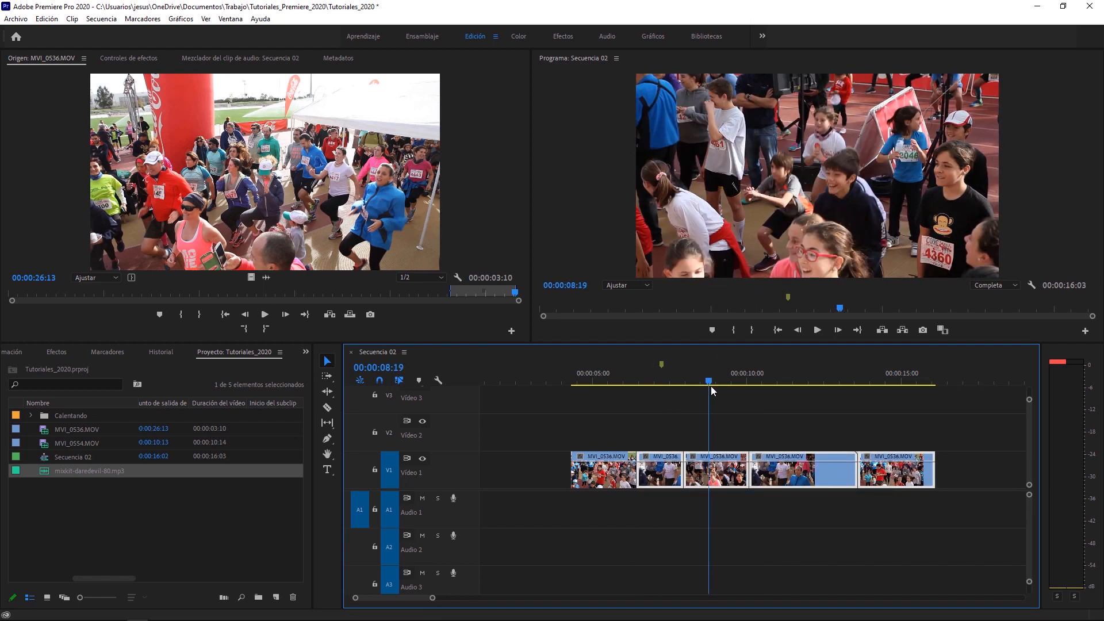
pyautogui.click(328, 407)
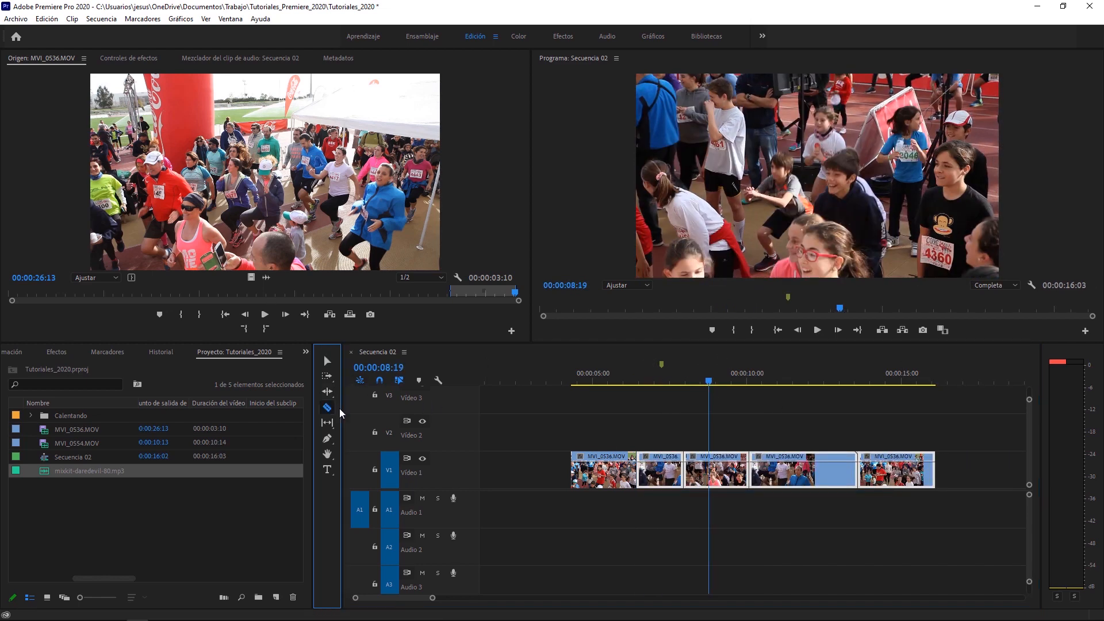
pyautogui.click(709, 474)
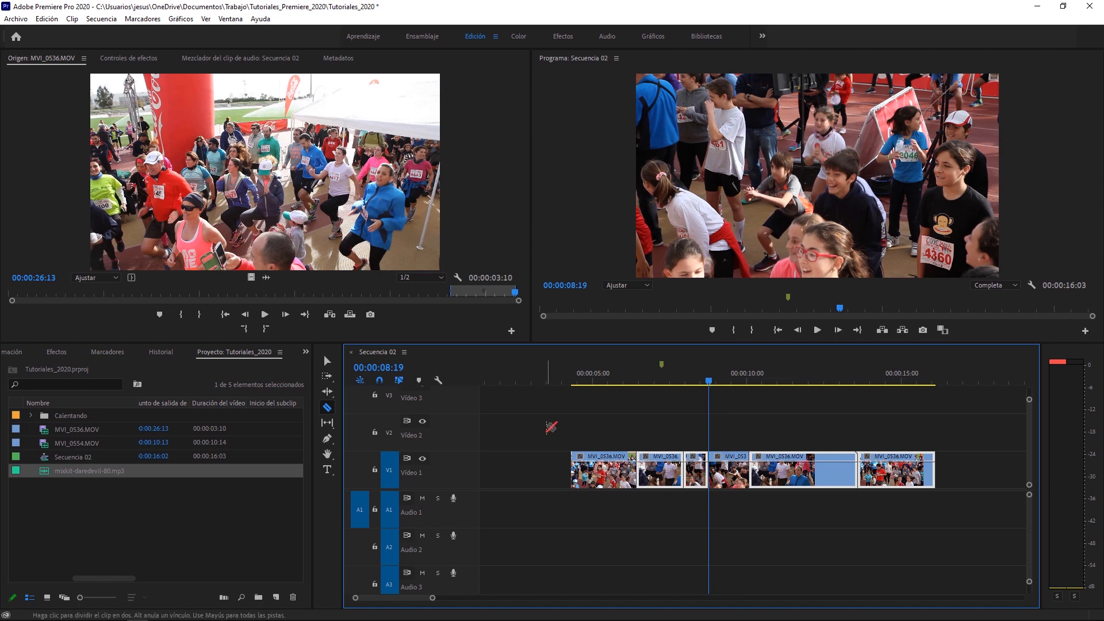
# - Delete the part of the third clip after the cut and close the resulting gap with a ripple delete
pyautogui.press('v')
pyautogui.click(728, 481)
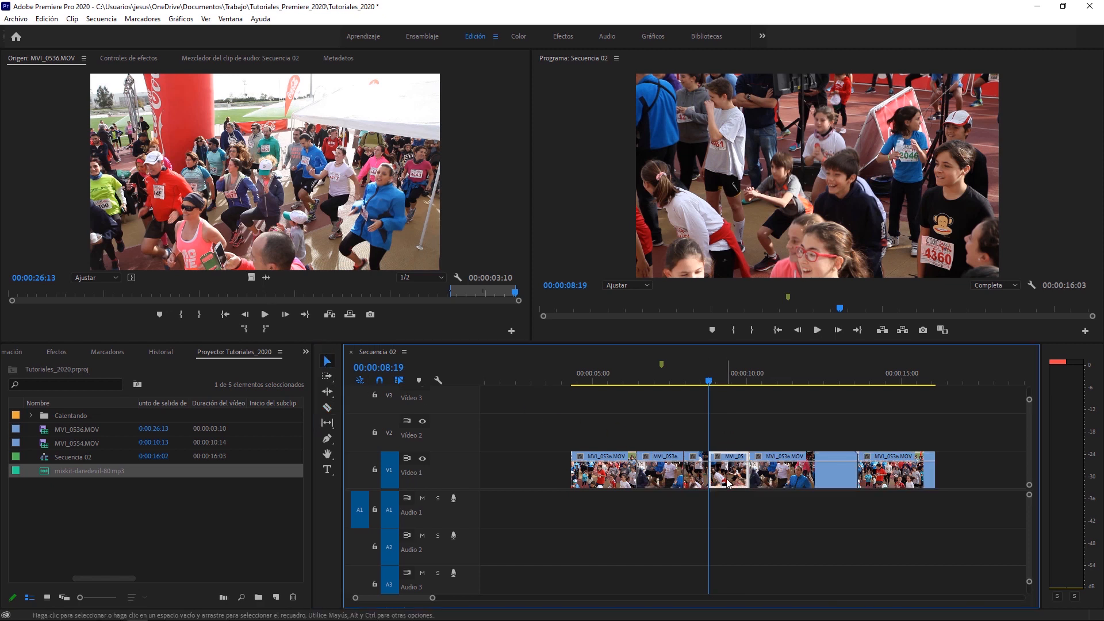
pyautogui.press('Delete')
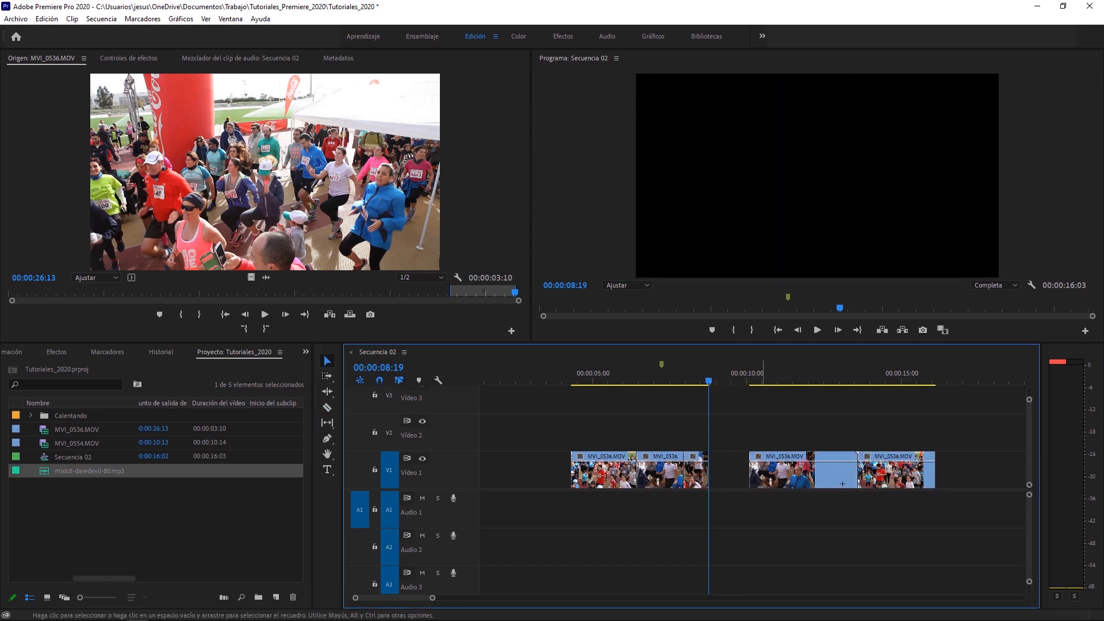
pyautogui.moveTo(842, 484); pyautogui.dragTo(806, 514)
pyautogui.rightClick(719, 460)
pyautogui.click(726, 463)
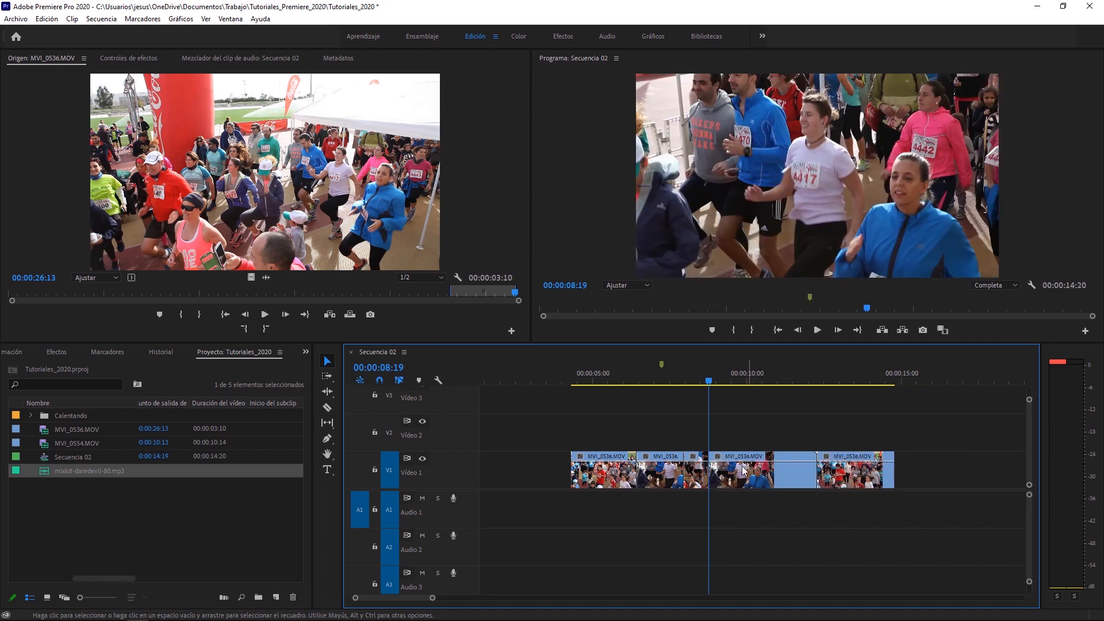
# - Split the first clip at 00:00:04:24 with the Razor tool and move its short first piece earlier on Video 1
pyautogui.moveTo(669, 381); pyautogui.dragTo(656, 438)
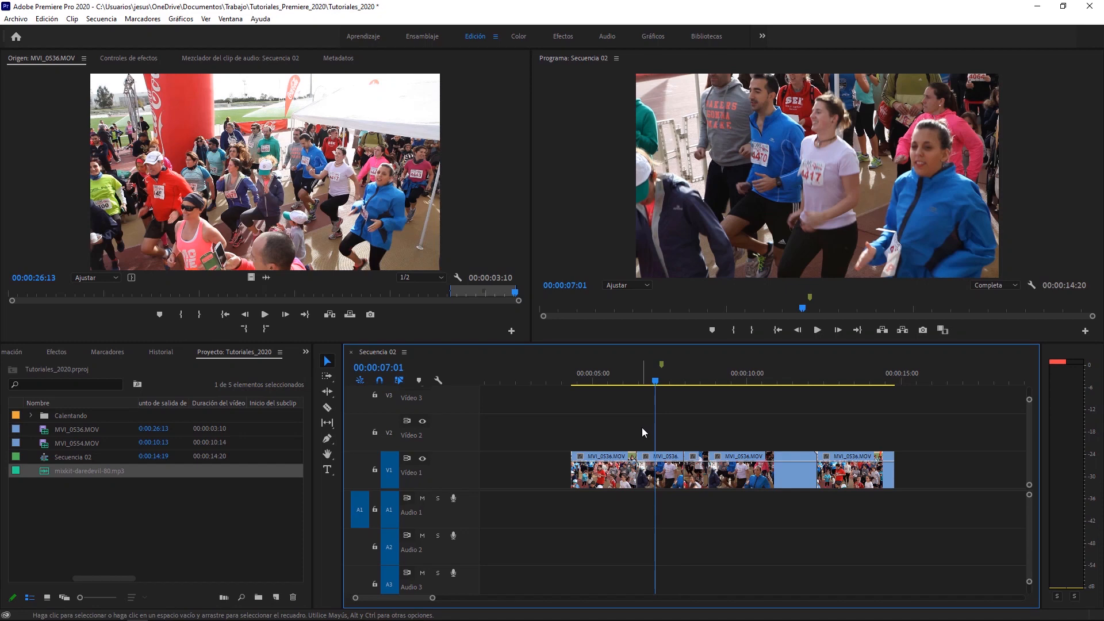
pyautogui.moveTo(684, 376); pyautogui.dragTo(592, 384)
pyautogui.press('c')
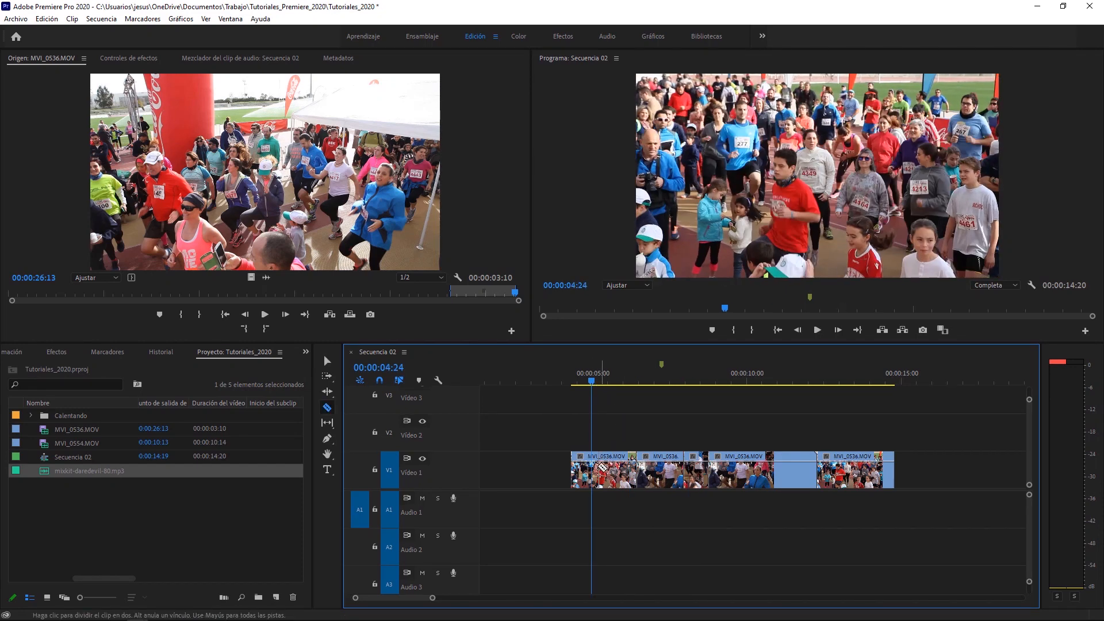
pyautogui.click(592, 470)
pyautogui.press('v')
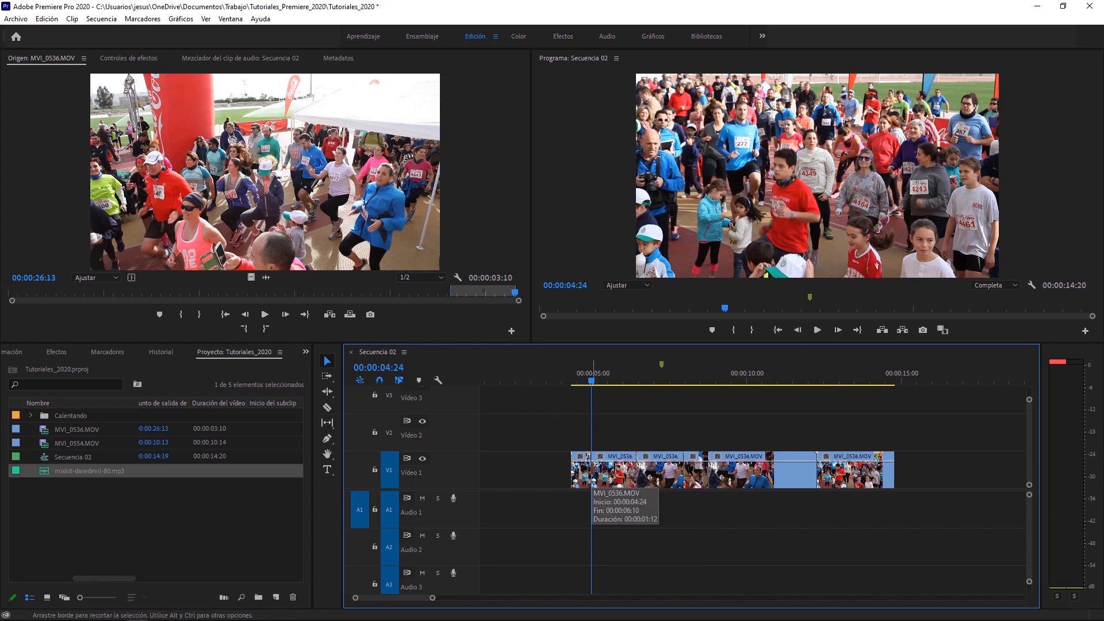
pyautogui.moveTo(580, 470); pyautogui.dragTo(513, 471)
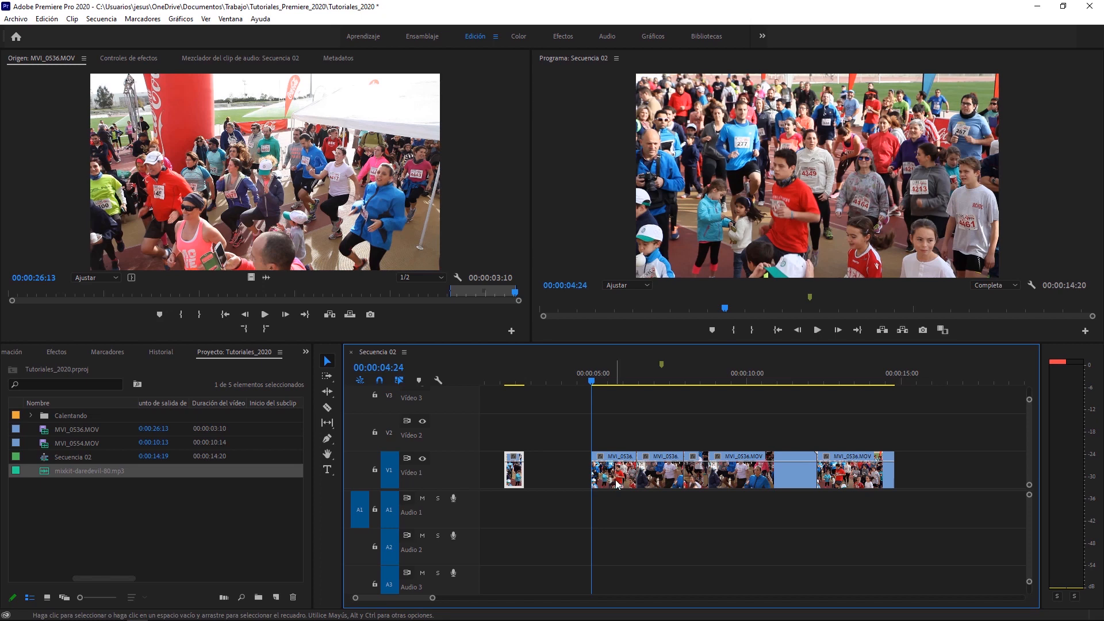
# - Split the clip that starts at the playhead and move its second part beyond the last clip on Video 1
pyautogui.moveTo(616, 484)
pyautogui.mouseDown()
pyautogui.moveTo(989, 477)
pyautogui.moveTo(571, 483)
pyautogui.moveTo(602, 483)
pyautogui.mouseUp()
pyautogui.press('c')
pyautogui.click(955, 468)
pyautogui.press('v')
# - Split the next clip after the gap near its middle and place its second part directly after the short piece at the beginning
pyautogui.press('c')
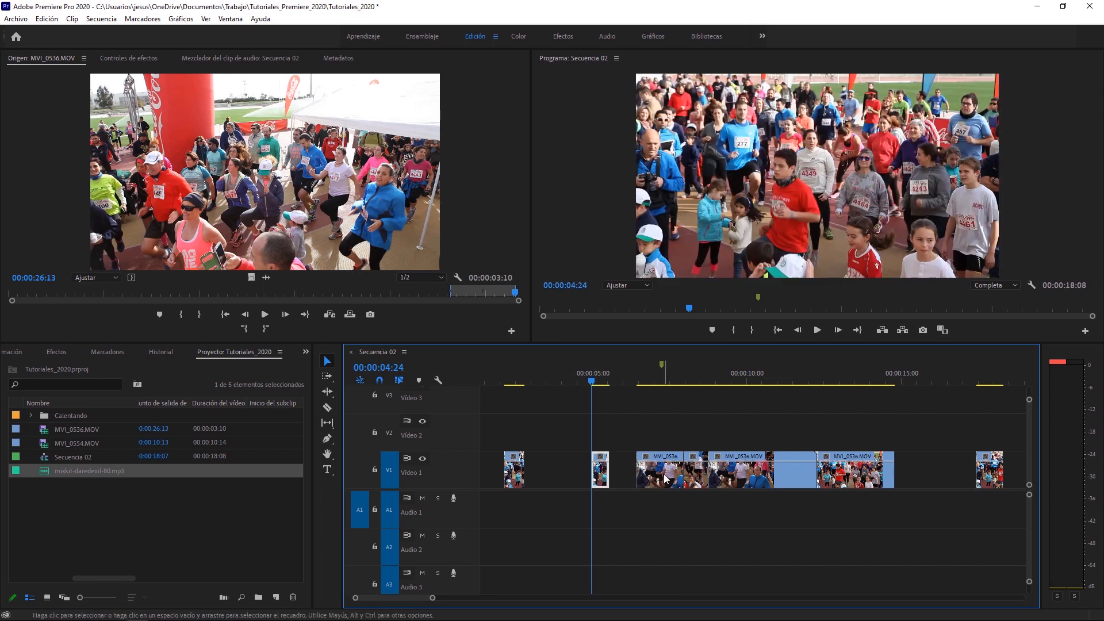
pyautogui.click(662, 476)
pyautogui.press('v')
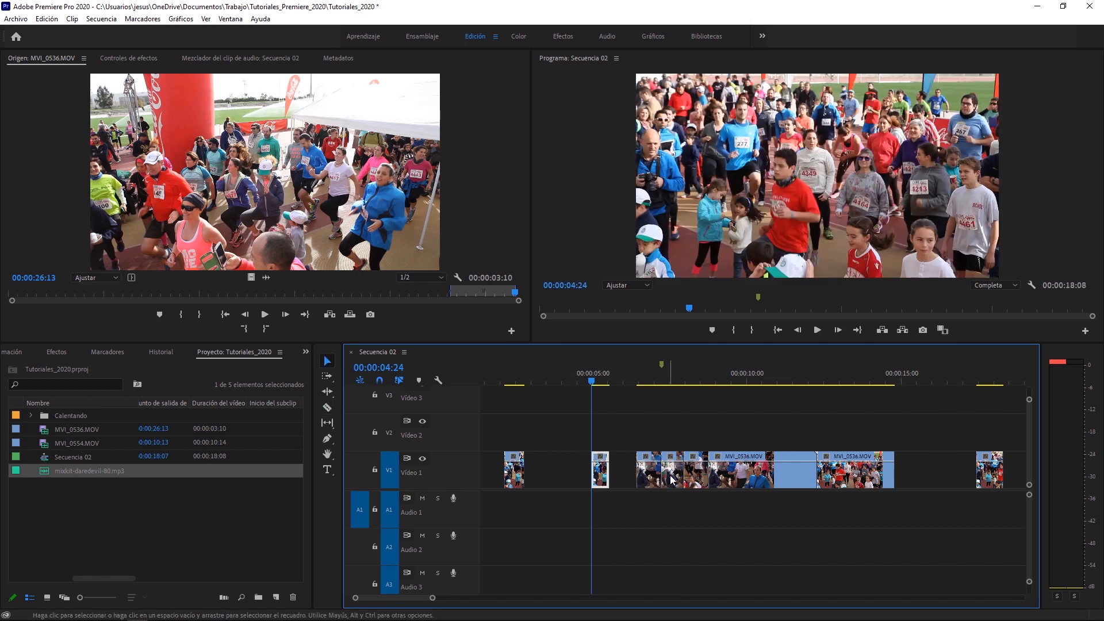
pyautogui.moveTo(681, 476); pyautogui.dragTo(544, 476)
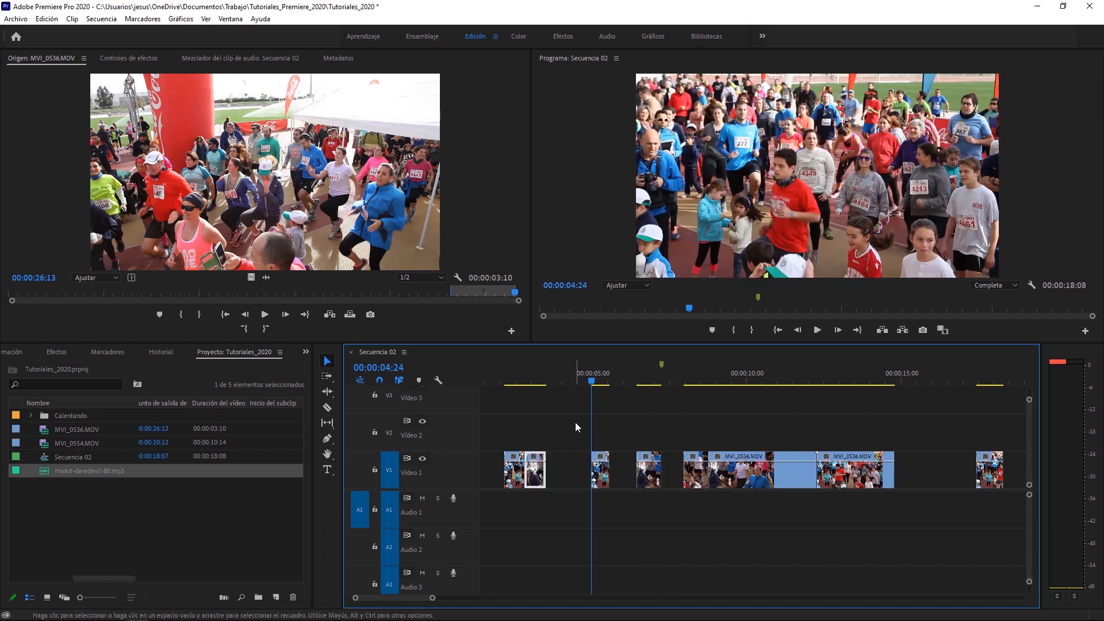
# - Delete the short clip at the playhead and undo the deletion
pyautogui.click(603, 476)
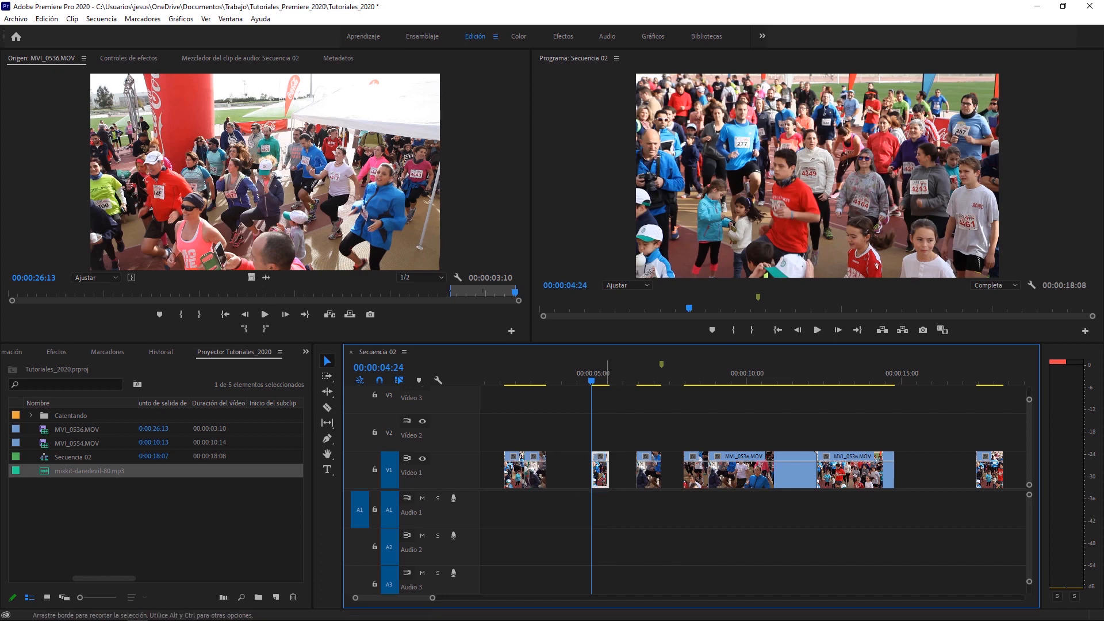
pyautogui.press('Delete')
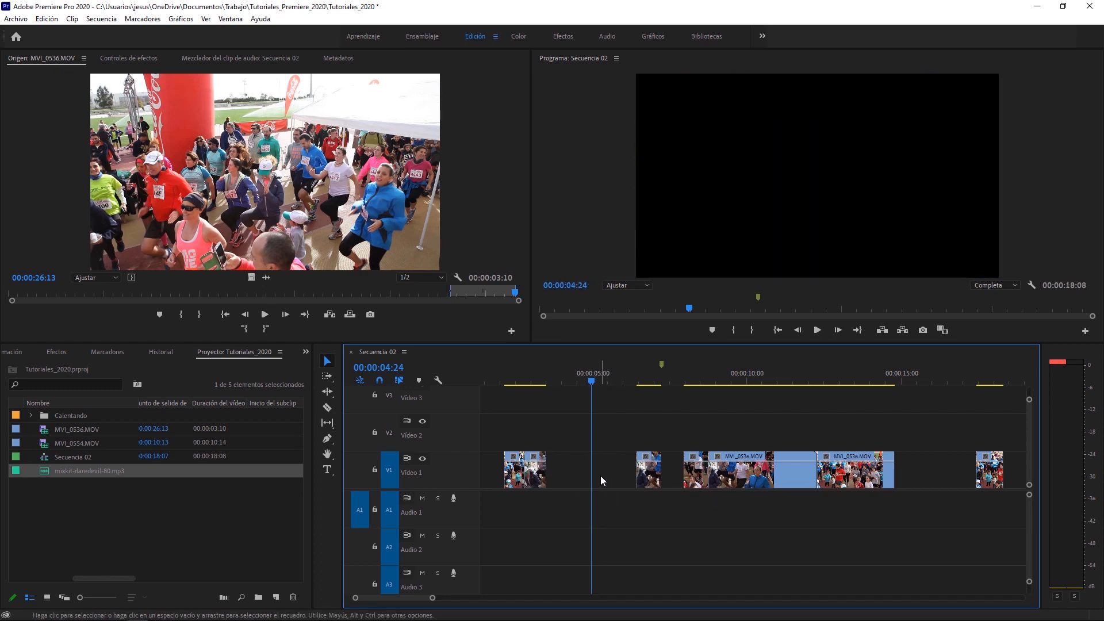
pyautogui.hotkey('ctrl', 'z')
# - Move the short clip at the playhead directly after the two small pieces at the beginning and select all three
pyautogui.moveTo(600, 475); pyautogui.dragTo(560, 477)
pyautogui.moveTo(512, 427); pyautogui.dragTo(580, 494)
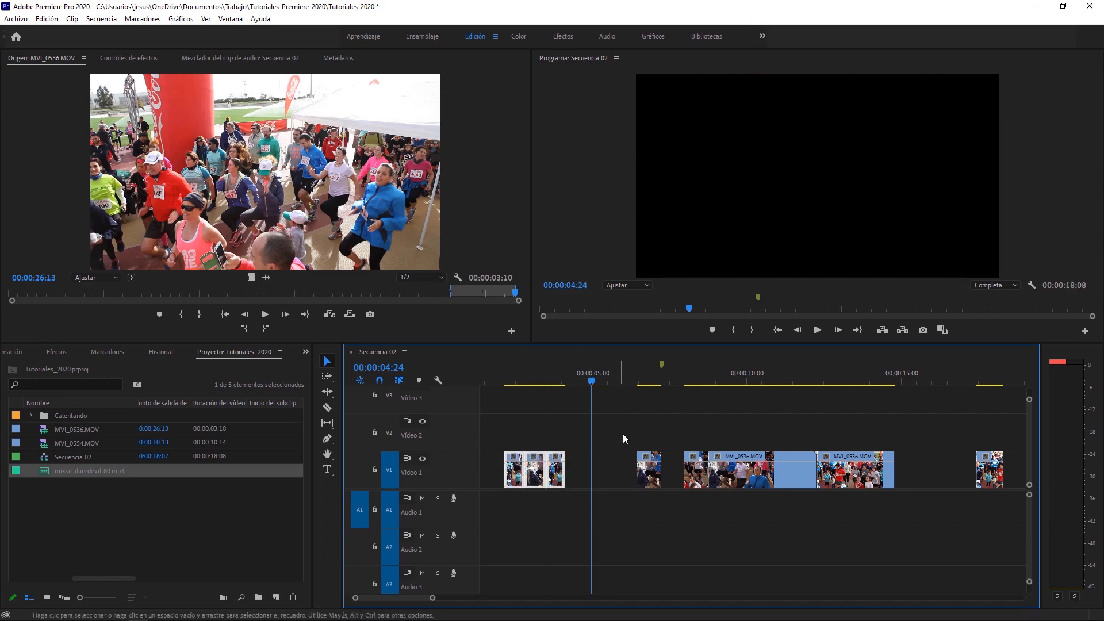